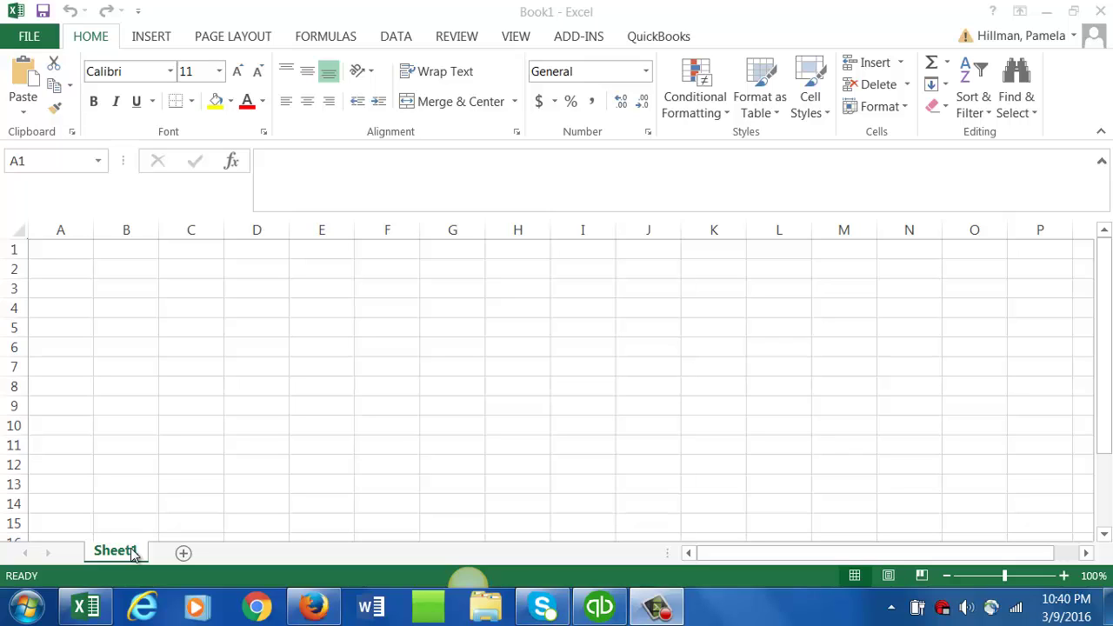
Add four new worksheets so the workbook has five sheets
click(183, 553)
click(182, 553)
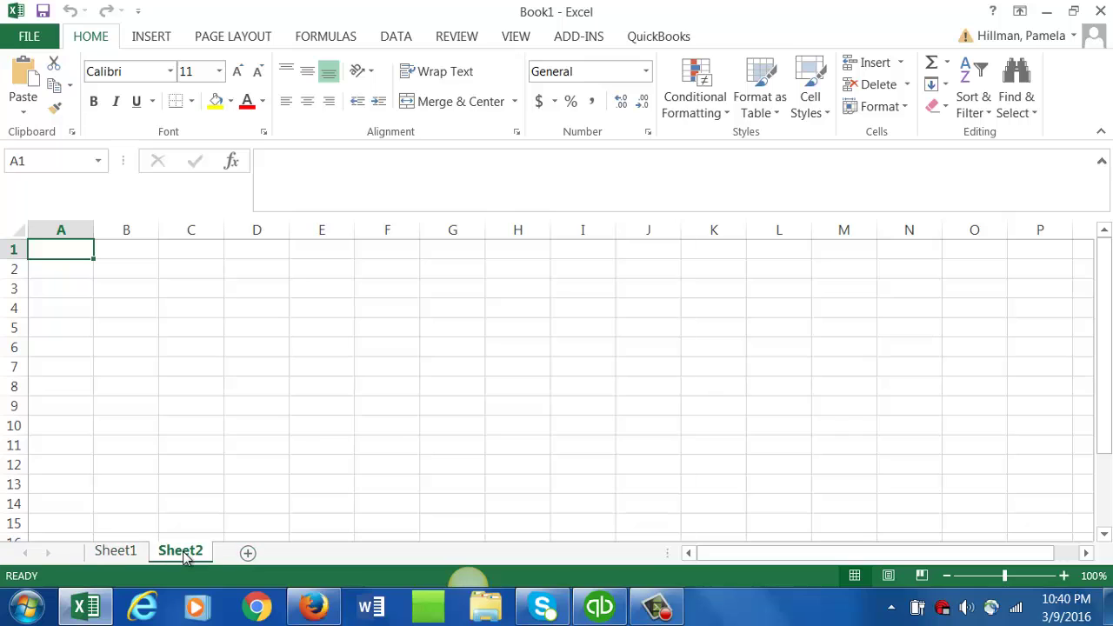
click(248, 554)
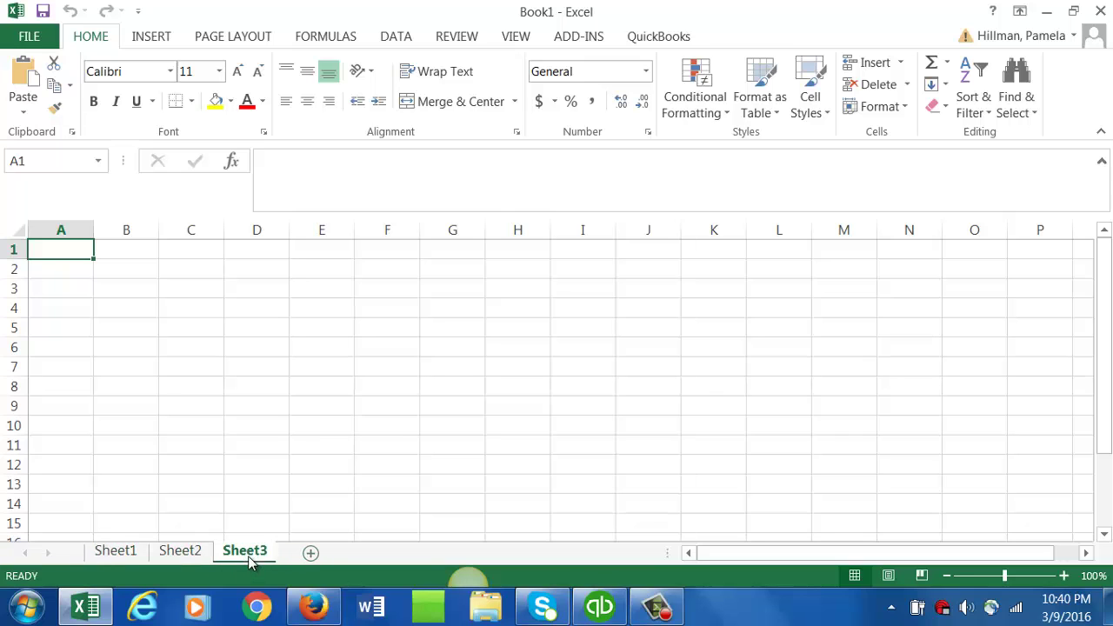
click(315, 553)
click(376, 553)
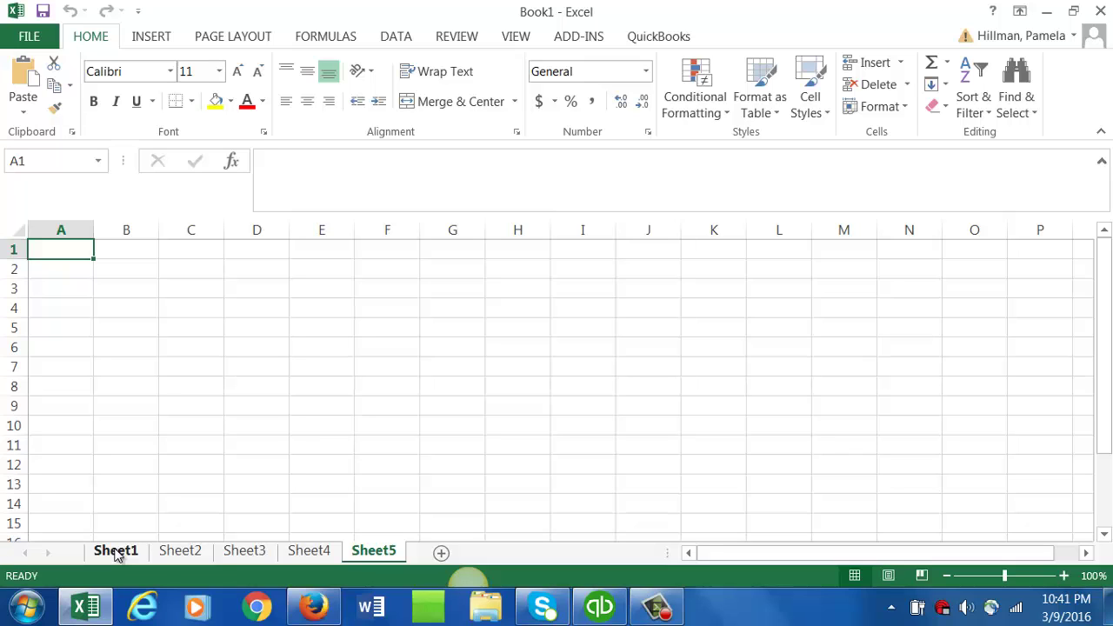
Rename Sheet1 to 'Week 1' and Sheet2 to 'Week 2'
right_click(116, 555)
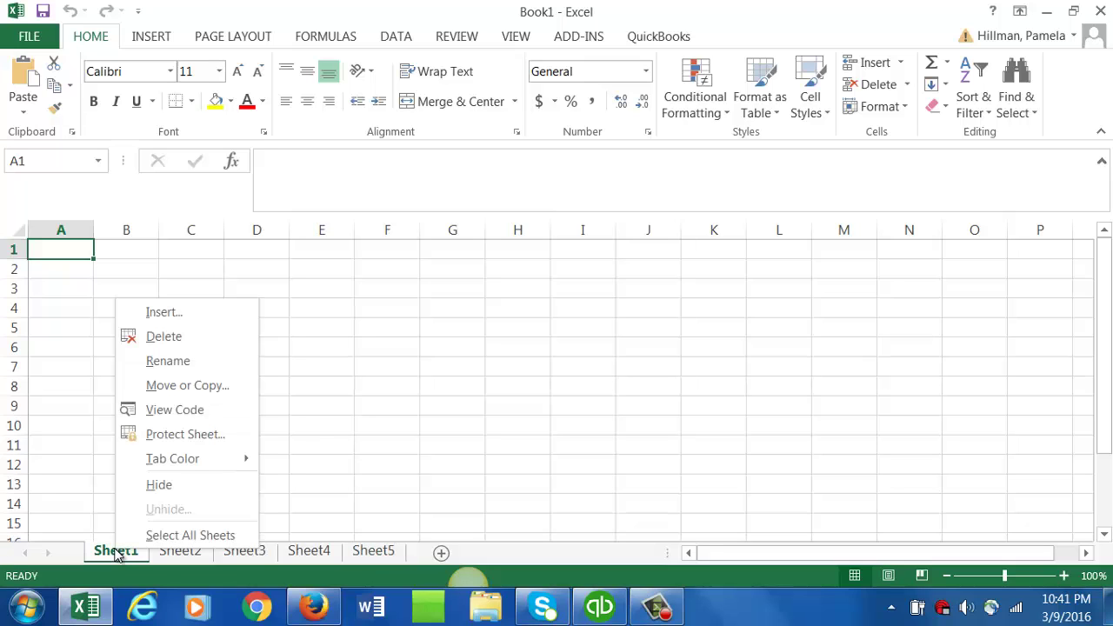
click(174, 363)
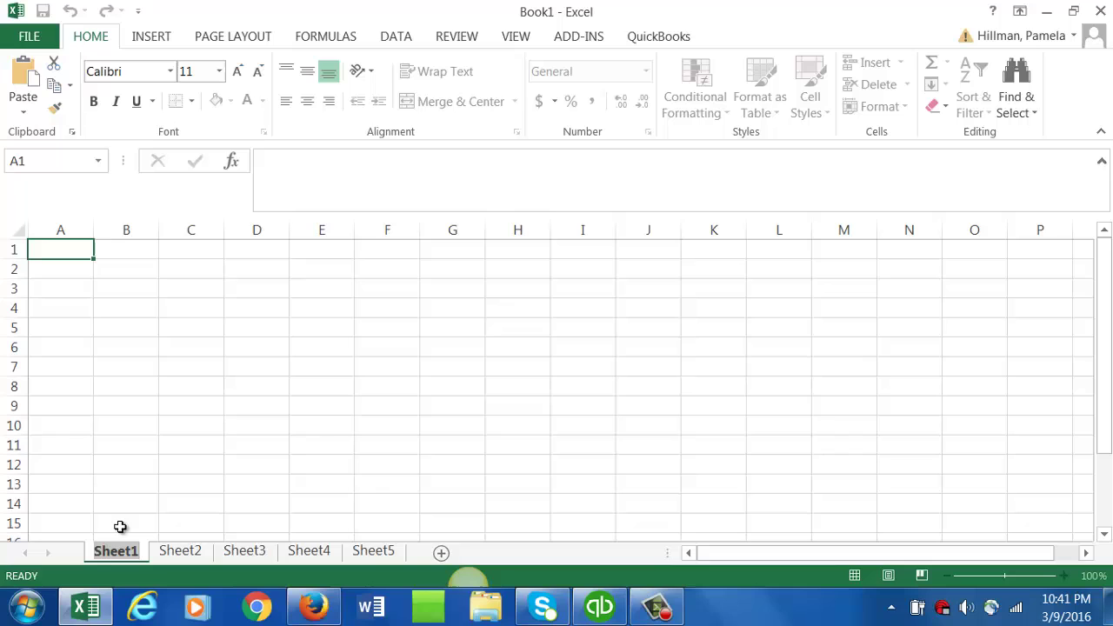
text(Week )
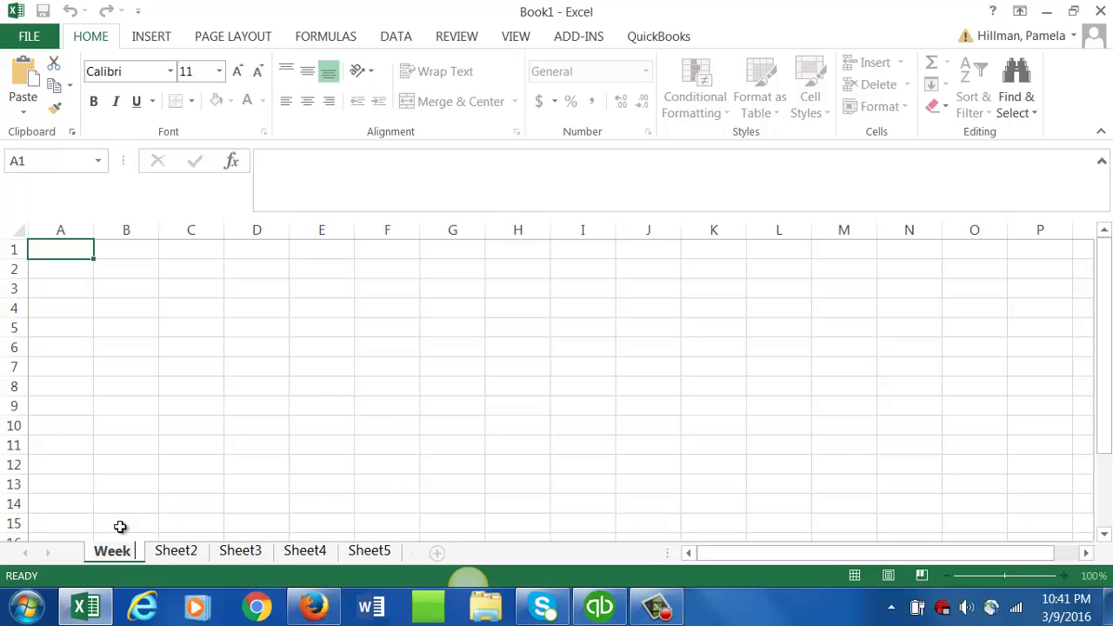
text(1)
key(Return)
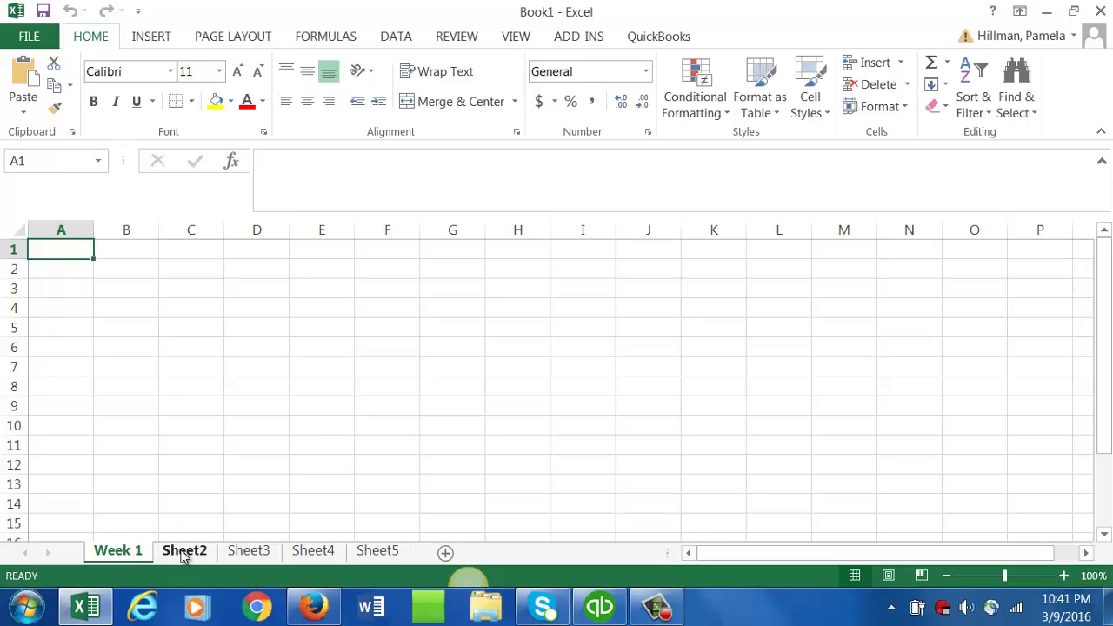
right_click(183, 558)
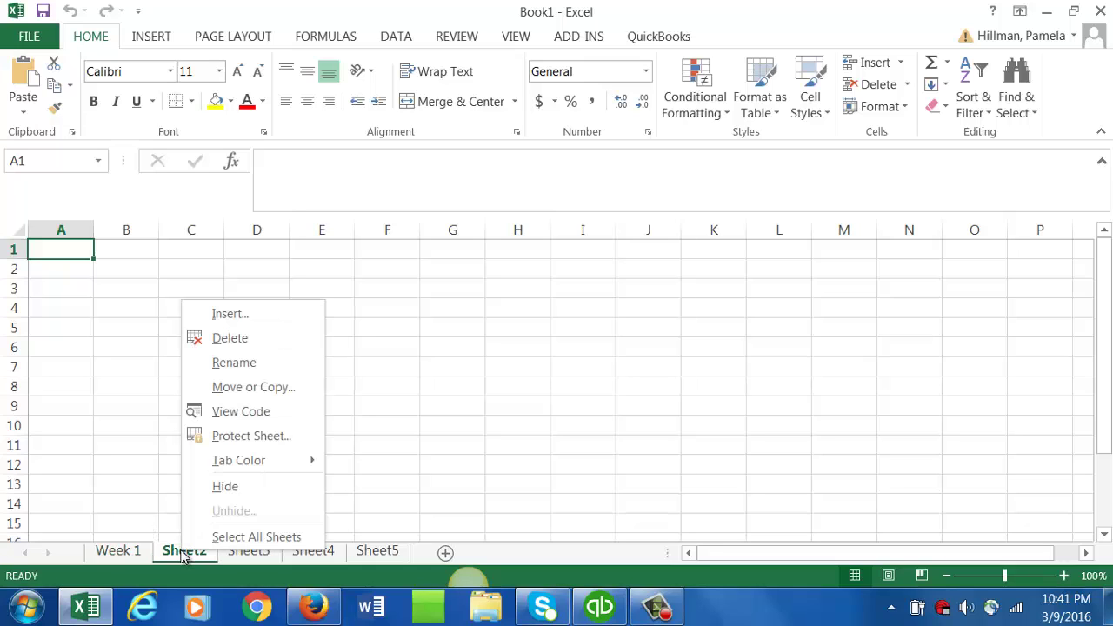
click(235, 364)
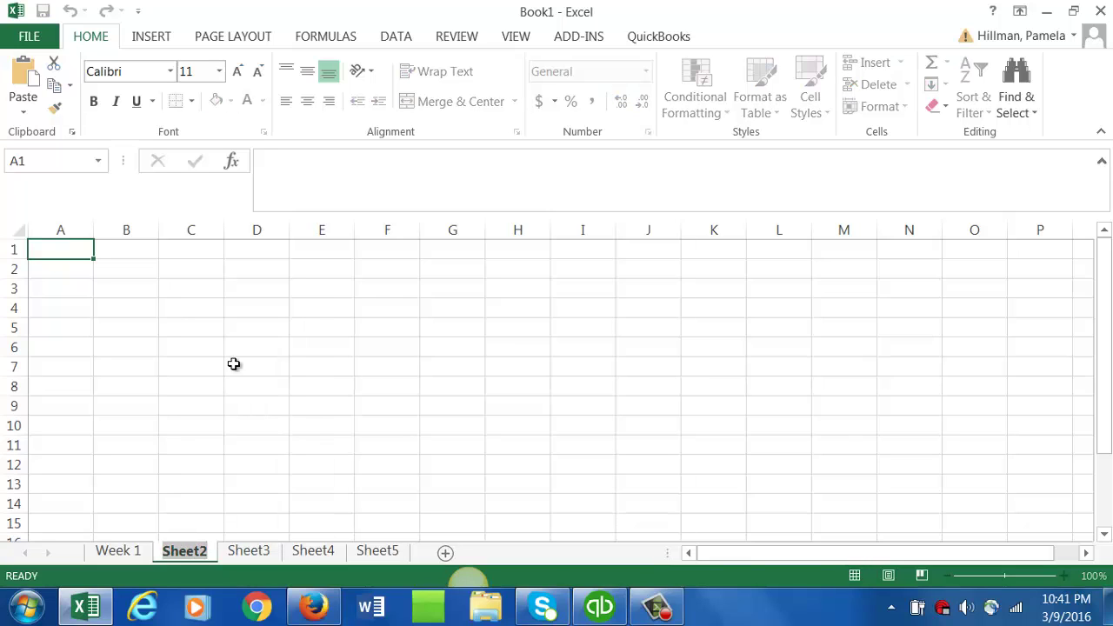
text(Week )
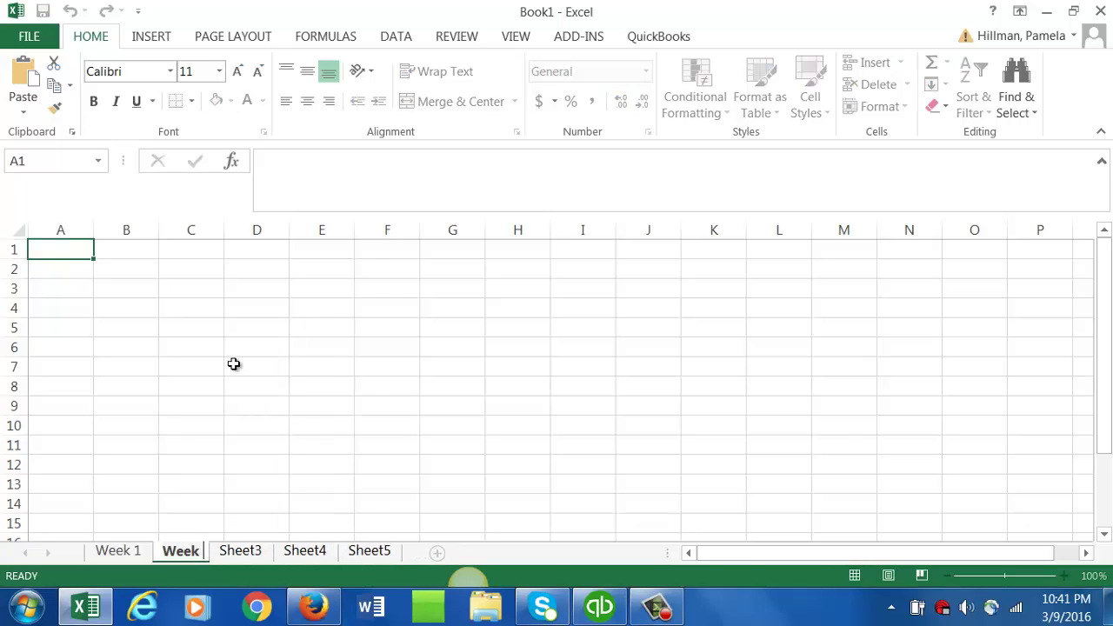
text(2)
key(Return)
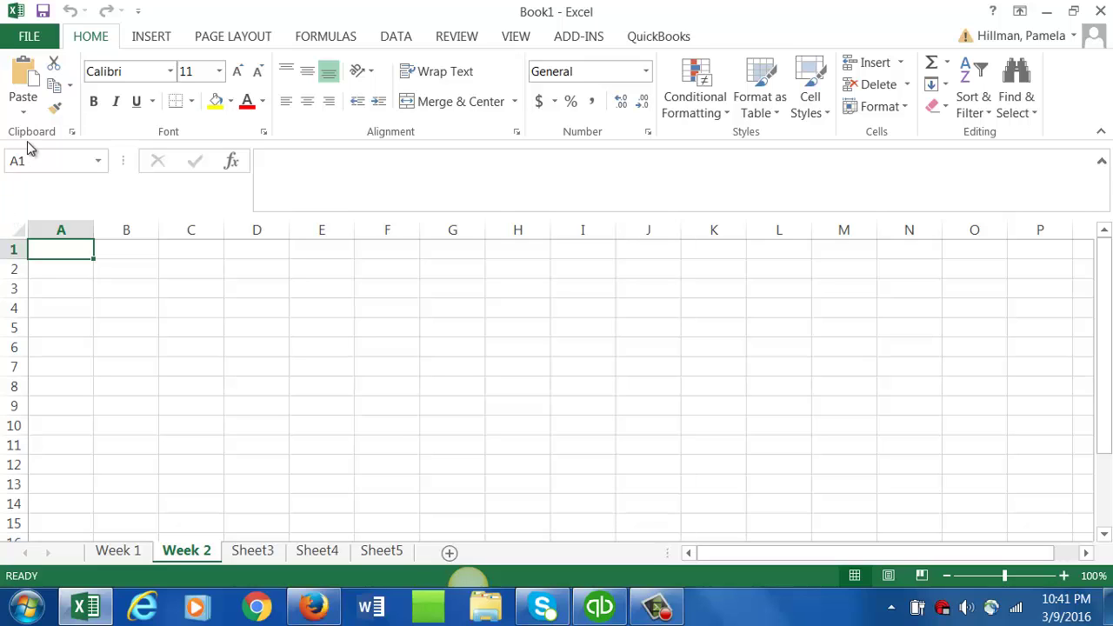
Save the workbook in My Documents as 'QuickBooks Payroll Reports'
click(32, 39)
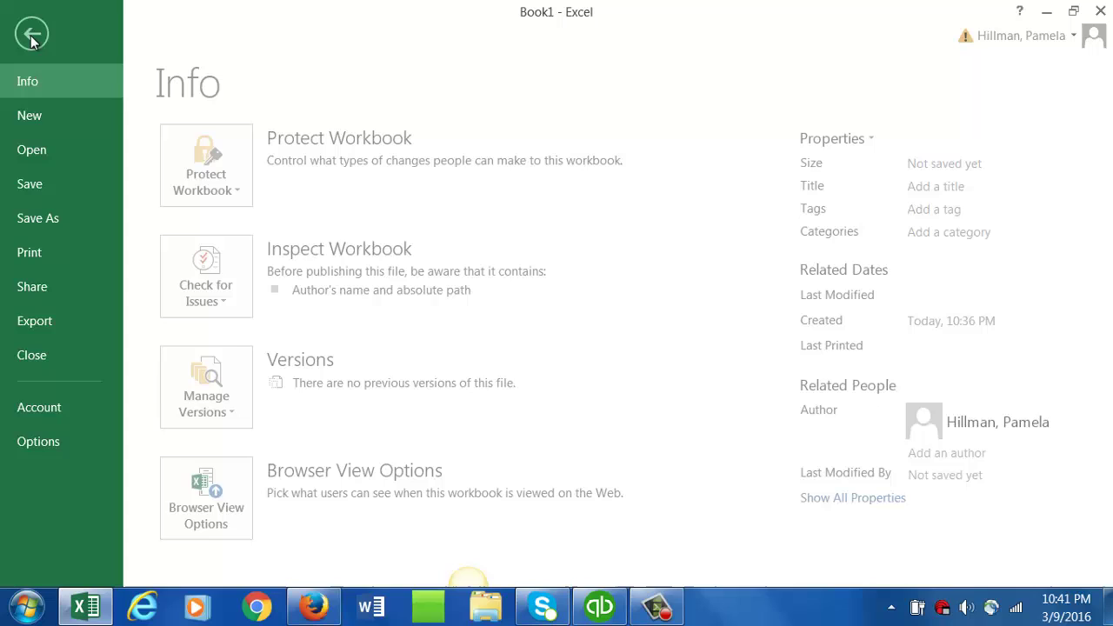
click(31, 220)
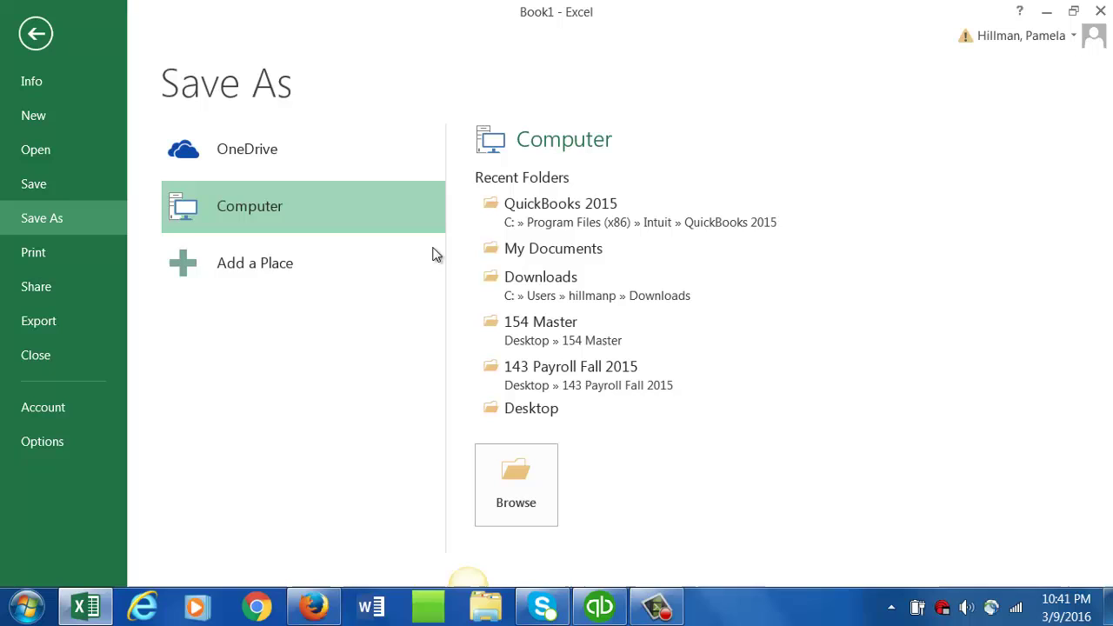
click(536, 251)
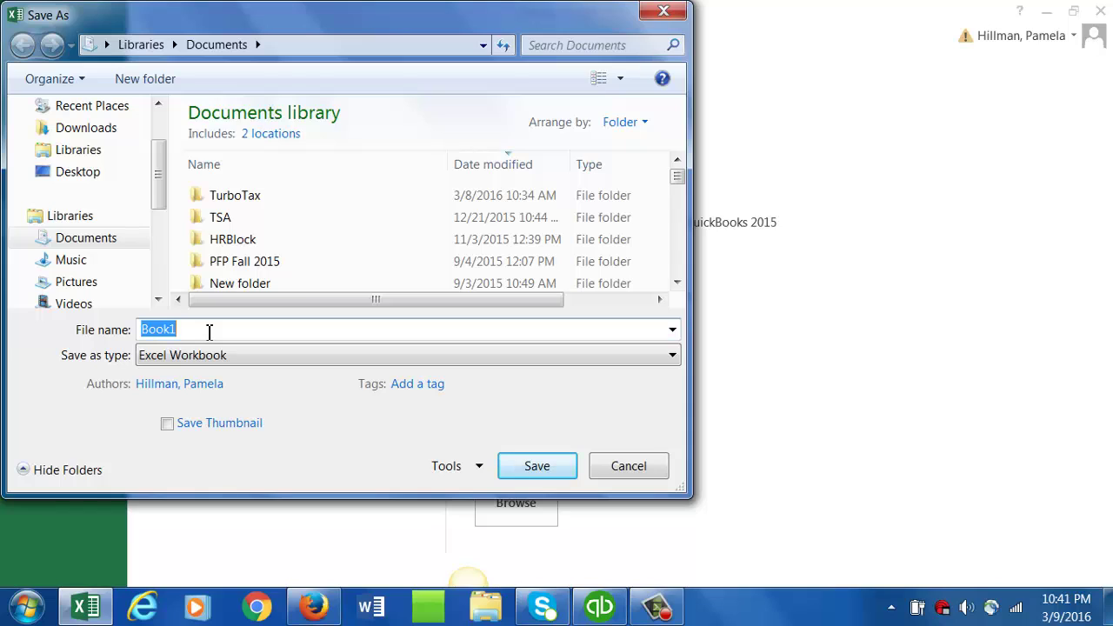
text(Quick)
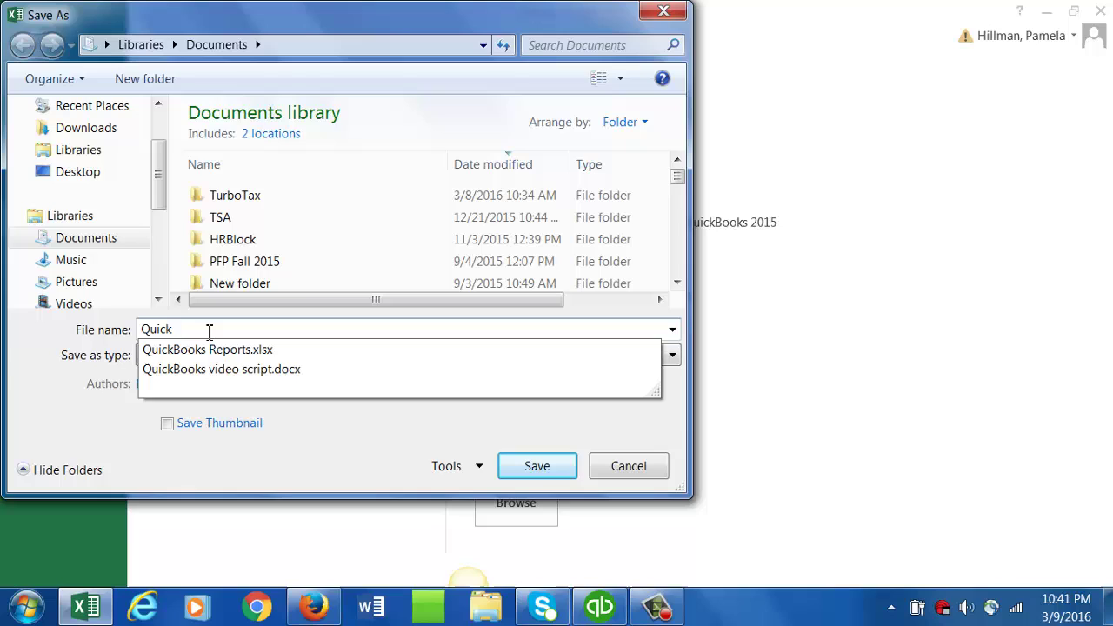
text(Books )
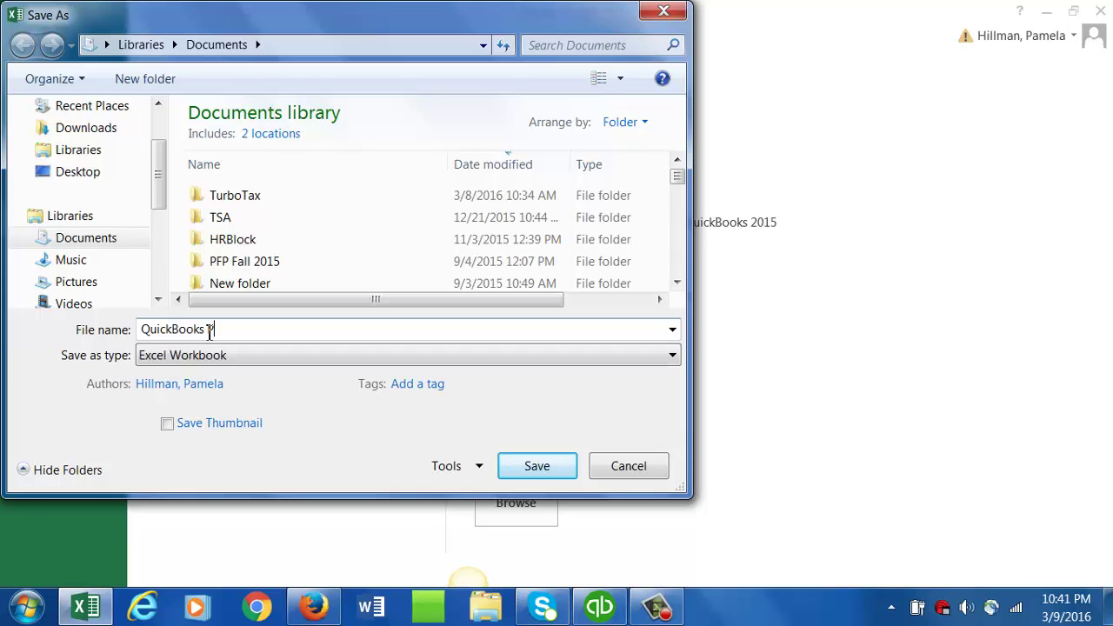
text(Payroll )
text(Reports)
click(541, 468)
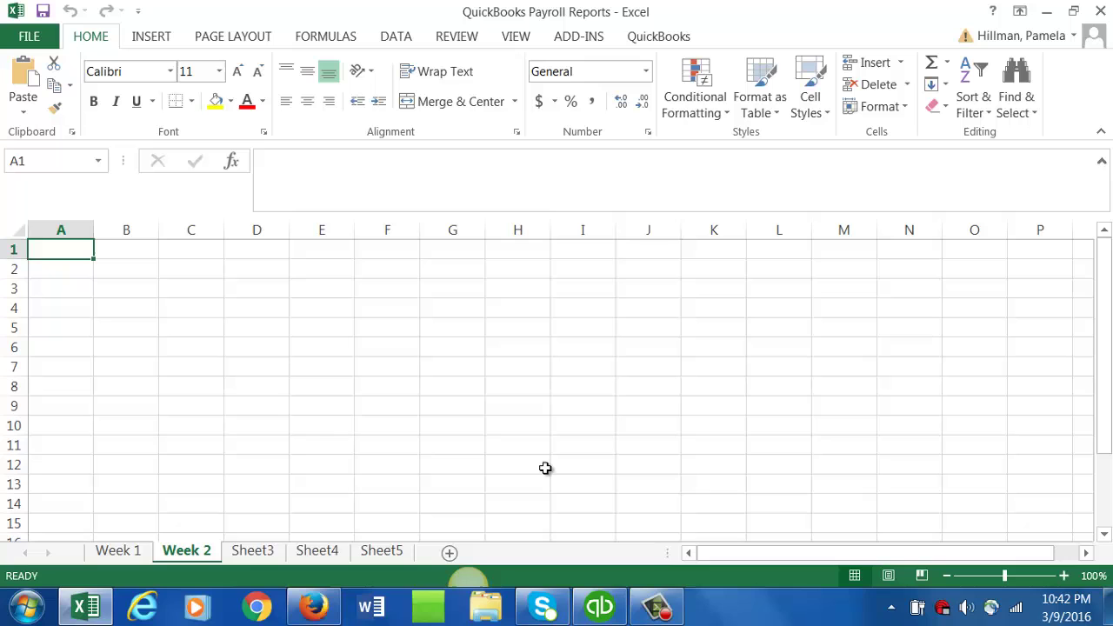
Close Excel and open the Employees & Payroll Payroll Summary report in QuickBooks
click(1099, 10)
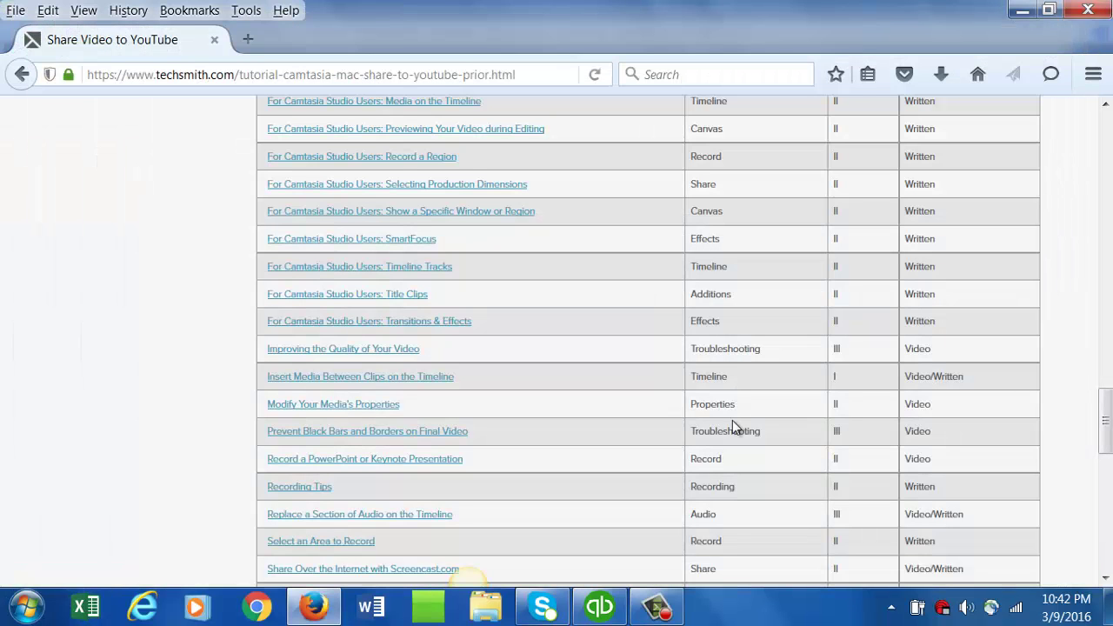
click(598, 609)
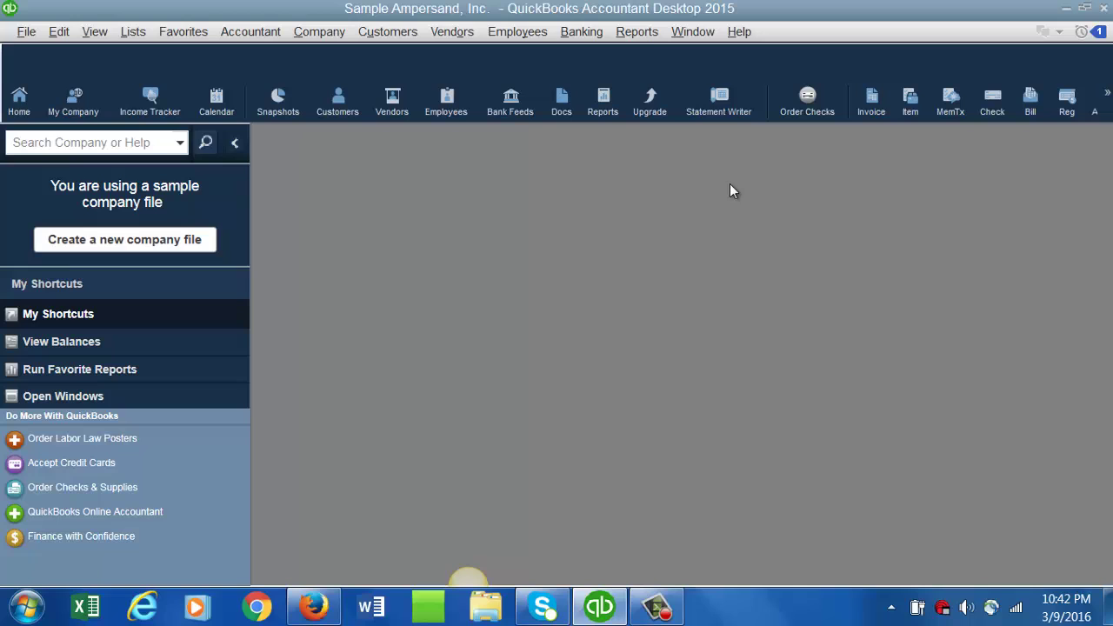
click(639, 32)
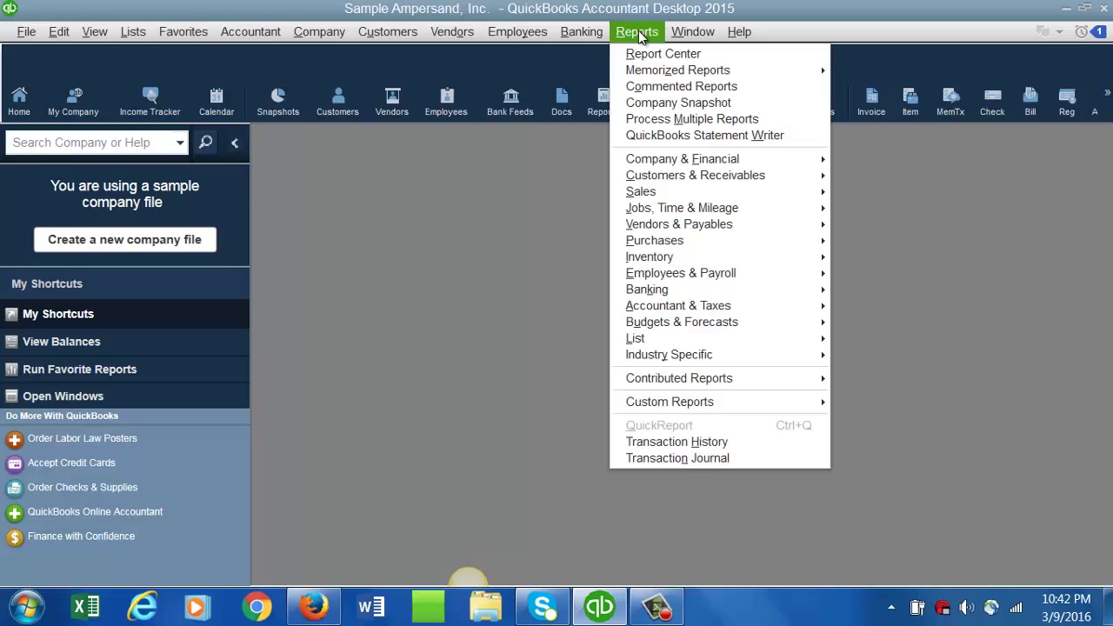
mouse_move(681, 273)
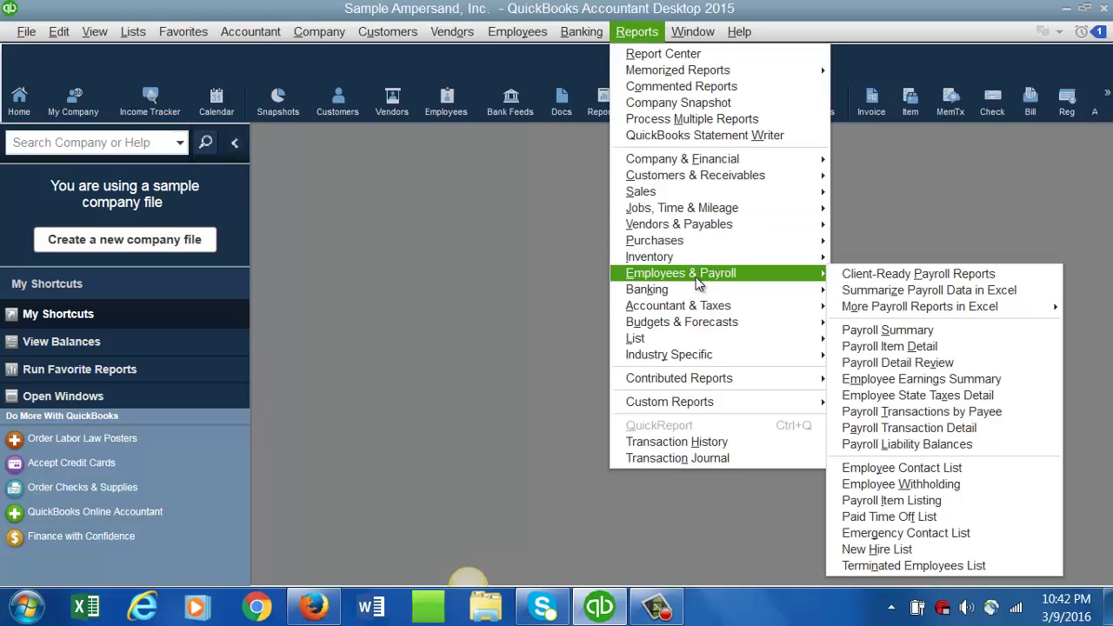
click(887, 330)
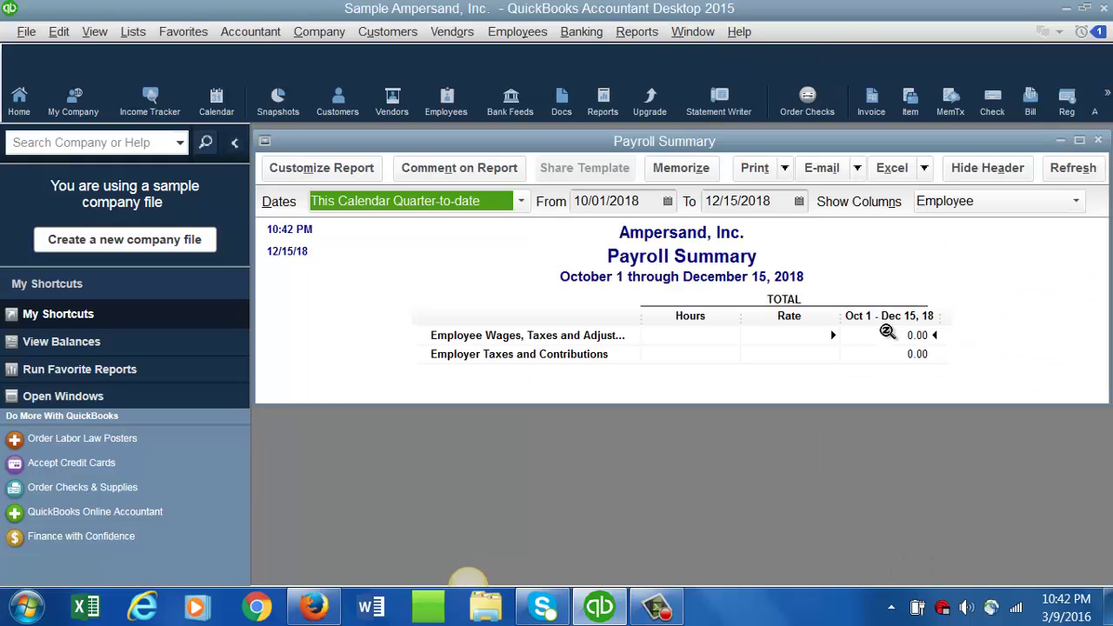
Set the Payroll Summary date range to 10/01/2015 through 10/07/2015 and refresh it
click(643, 201)
key(BackSpace)
text(5)
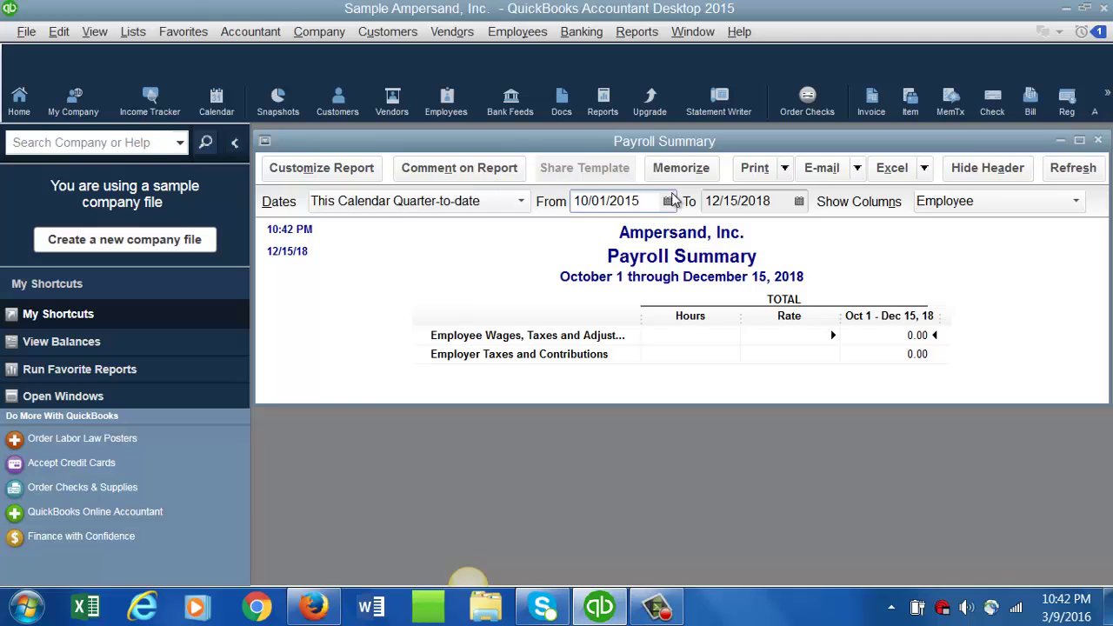
click(773, 201)
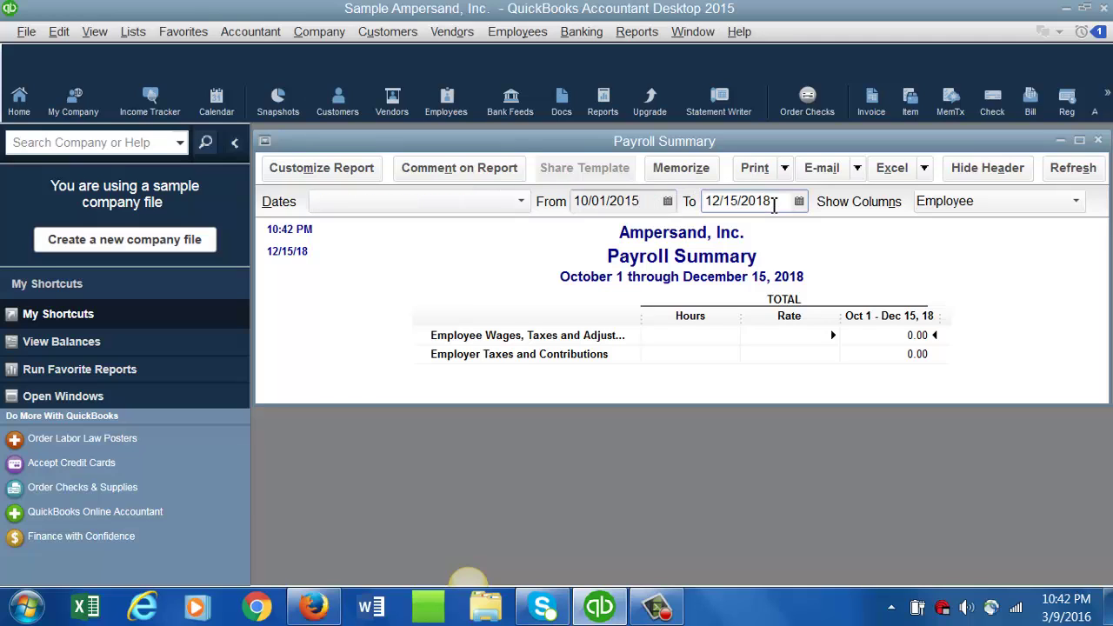
drag(772, 201, 705, 207)
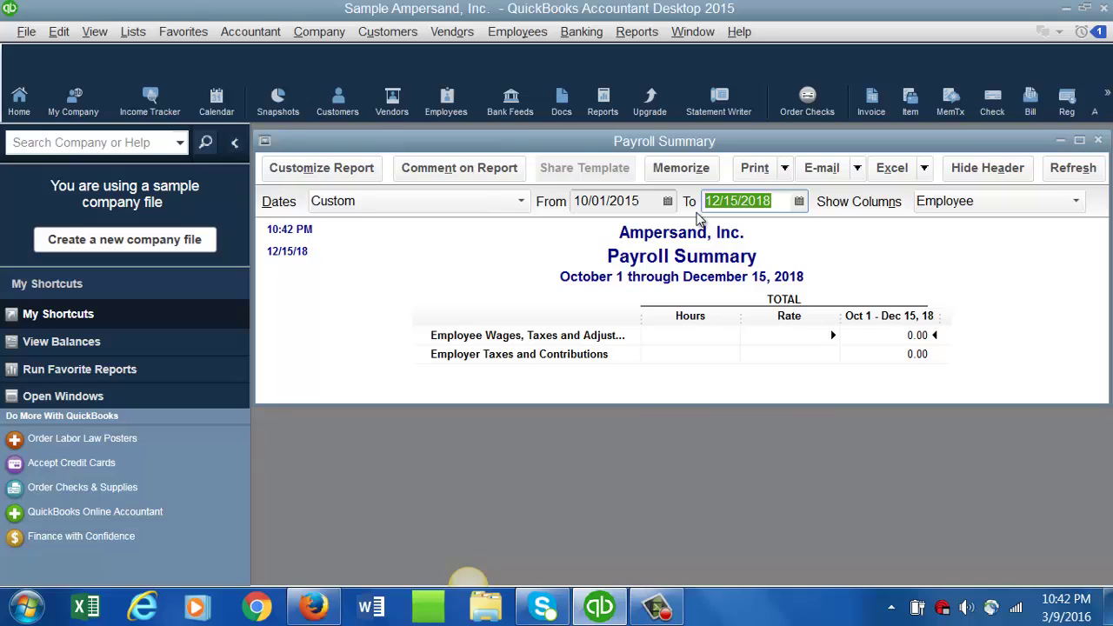
text(10/0)
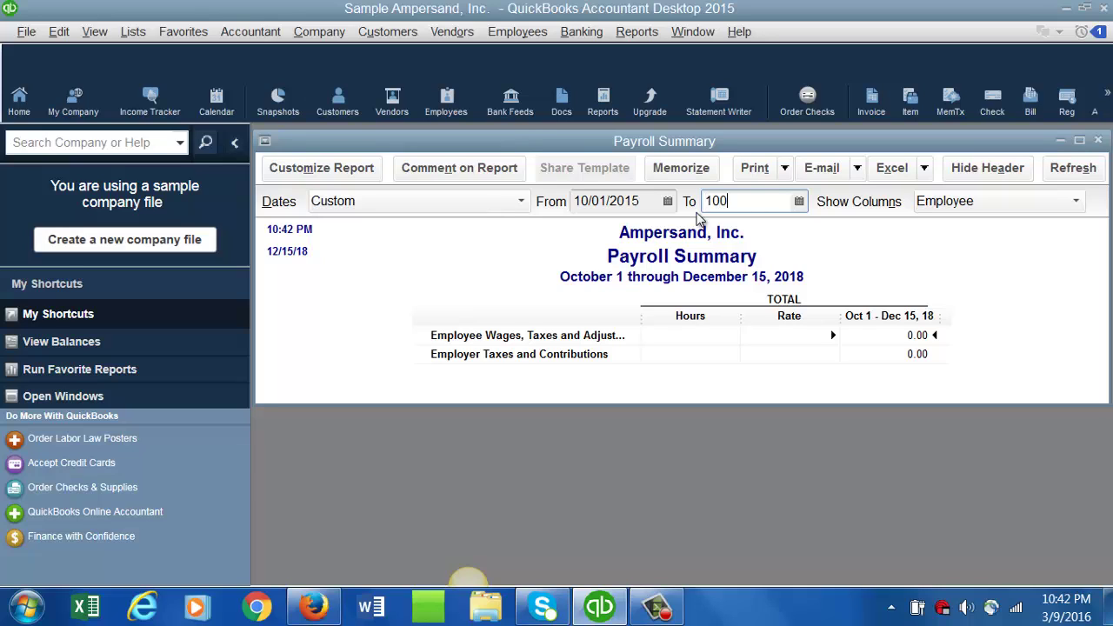
text(7/2015)
key(Tab)
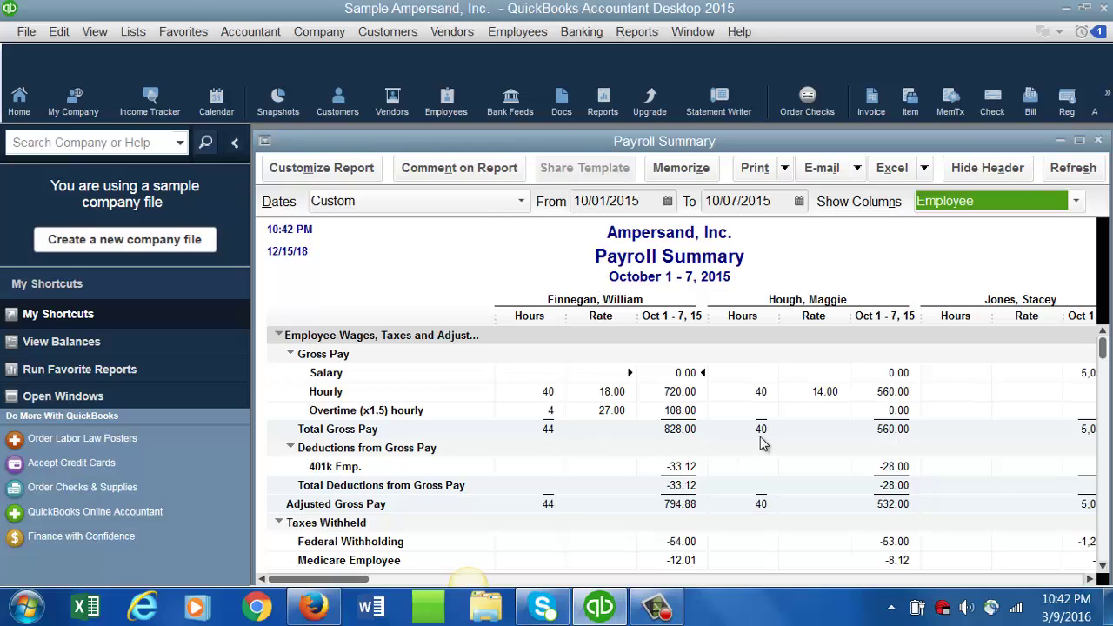
Target the Excel export at the existing QuickBooks Payroll Reports workbook
click(924, 171)
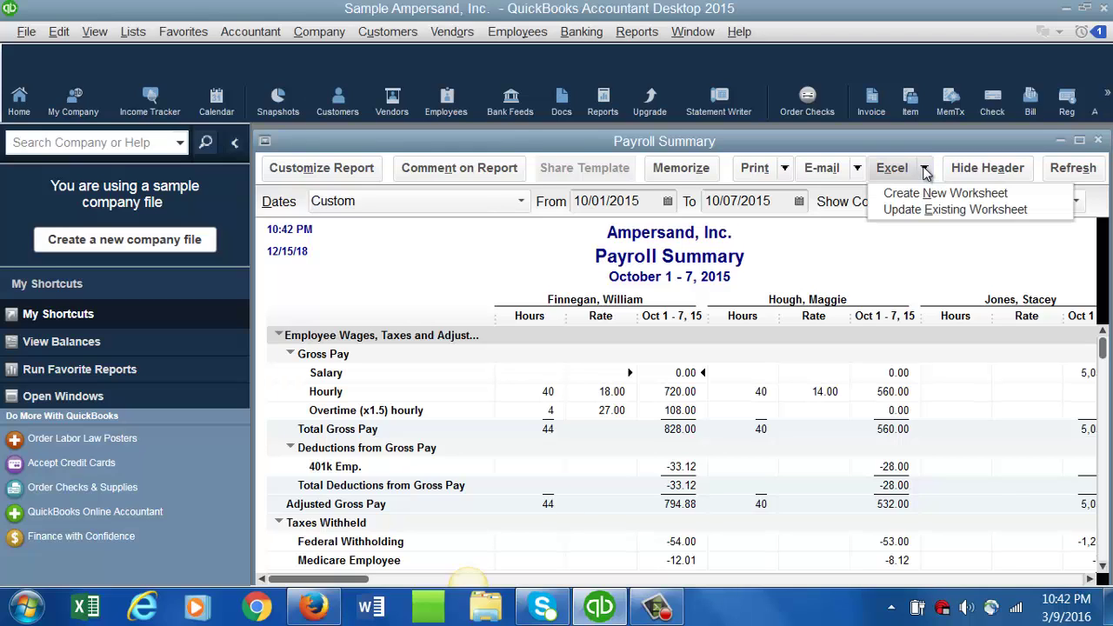
click(925, 212)
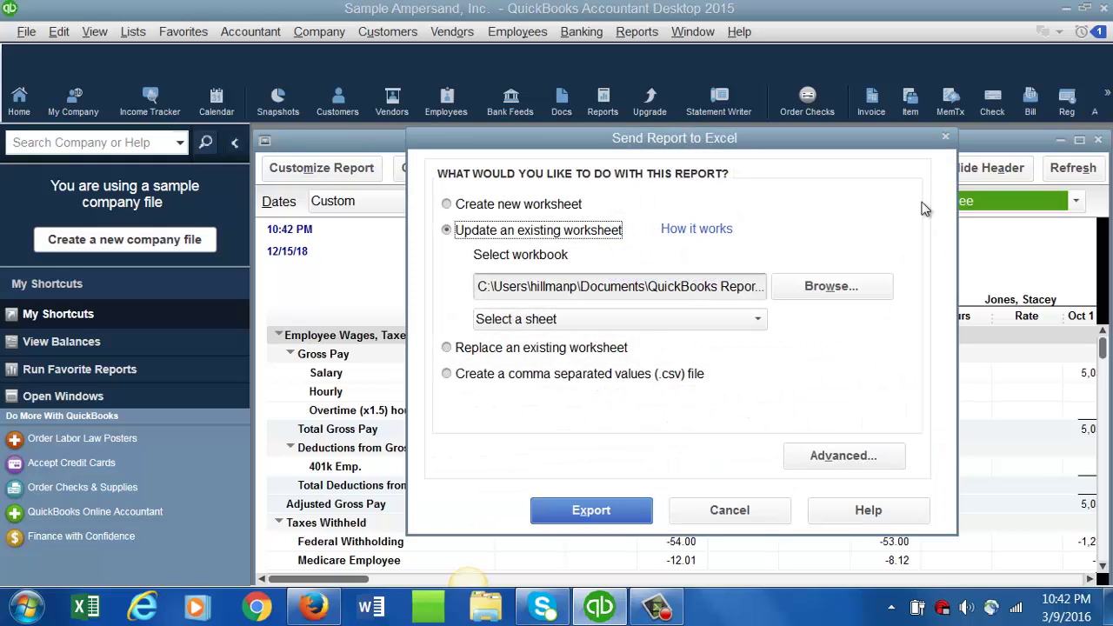
click(822, 295)
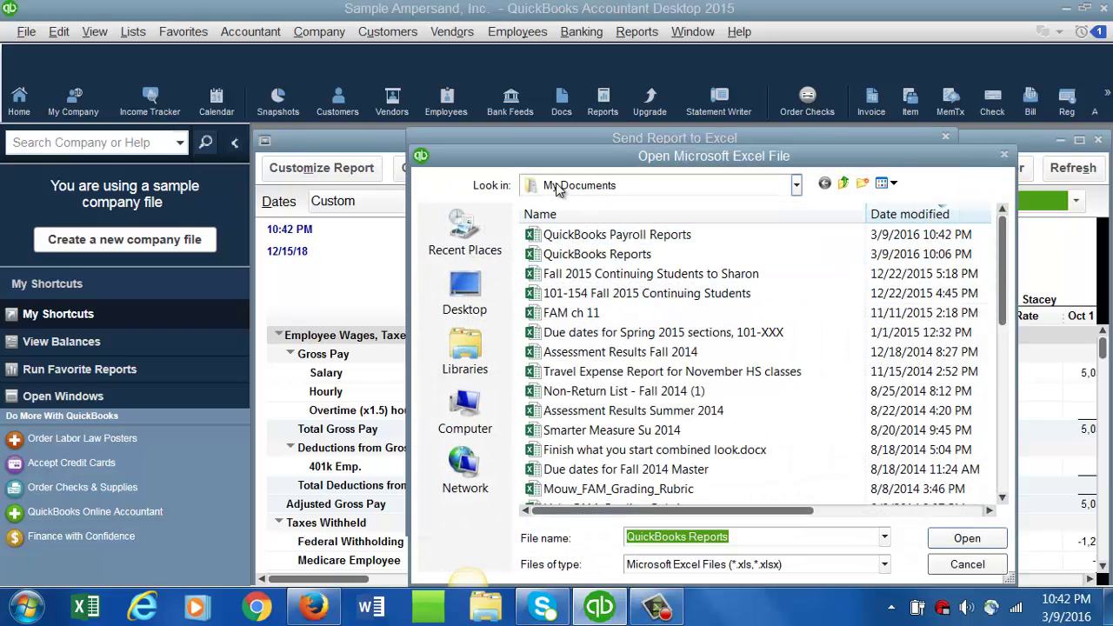
click(629, 236)
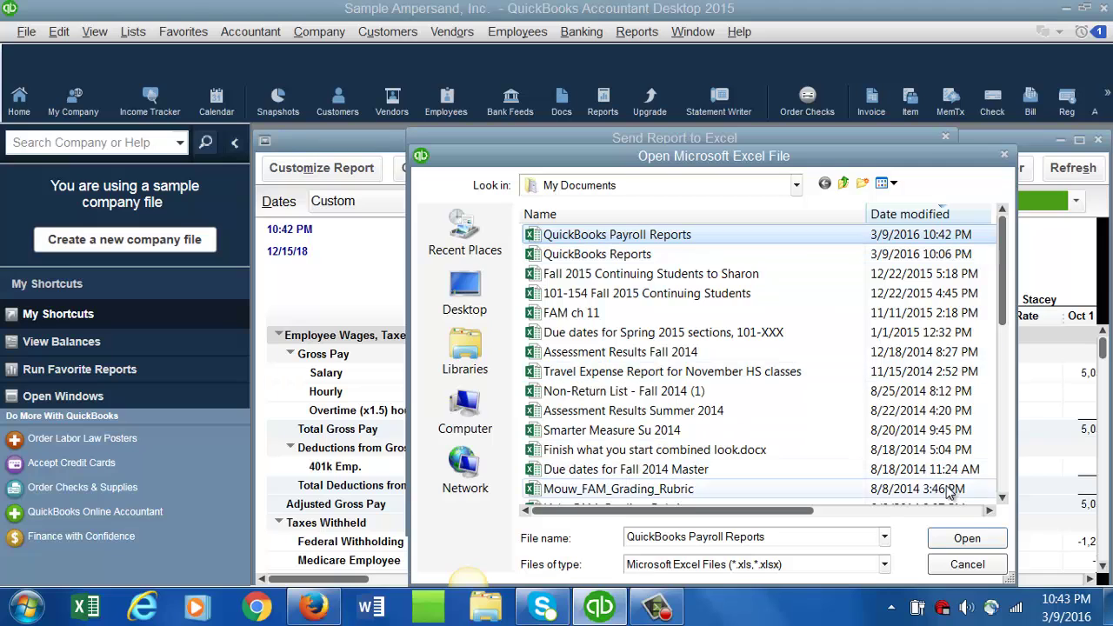
click(955, 540)
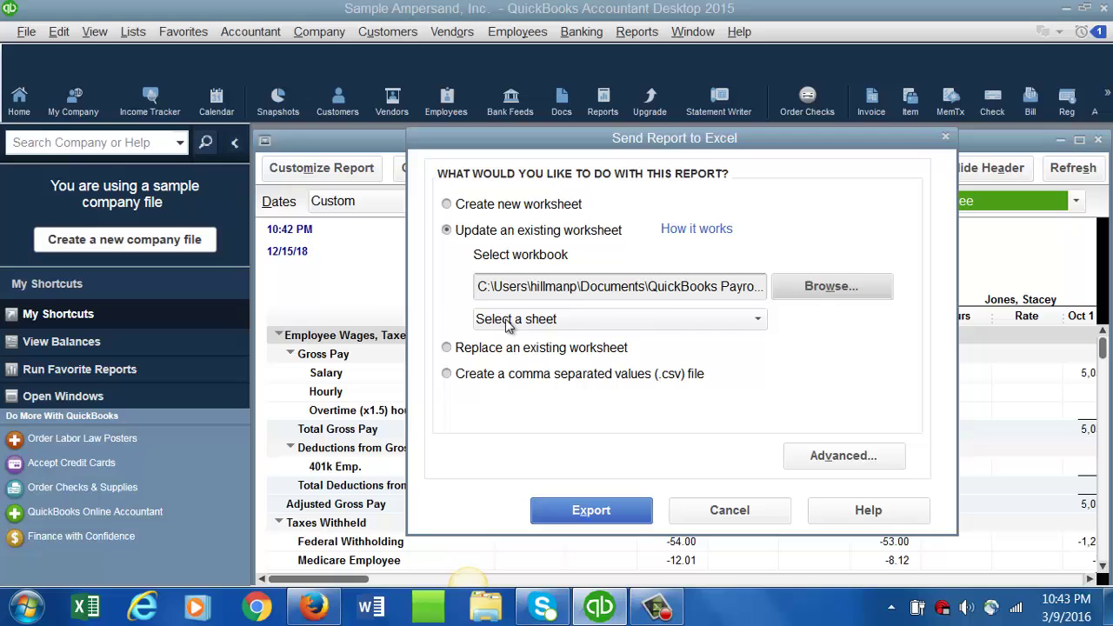
Export the October 1–7 report into the Week 1 sheet, confirming the overwrite
click(759, 320)
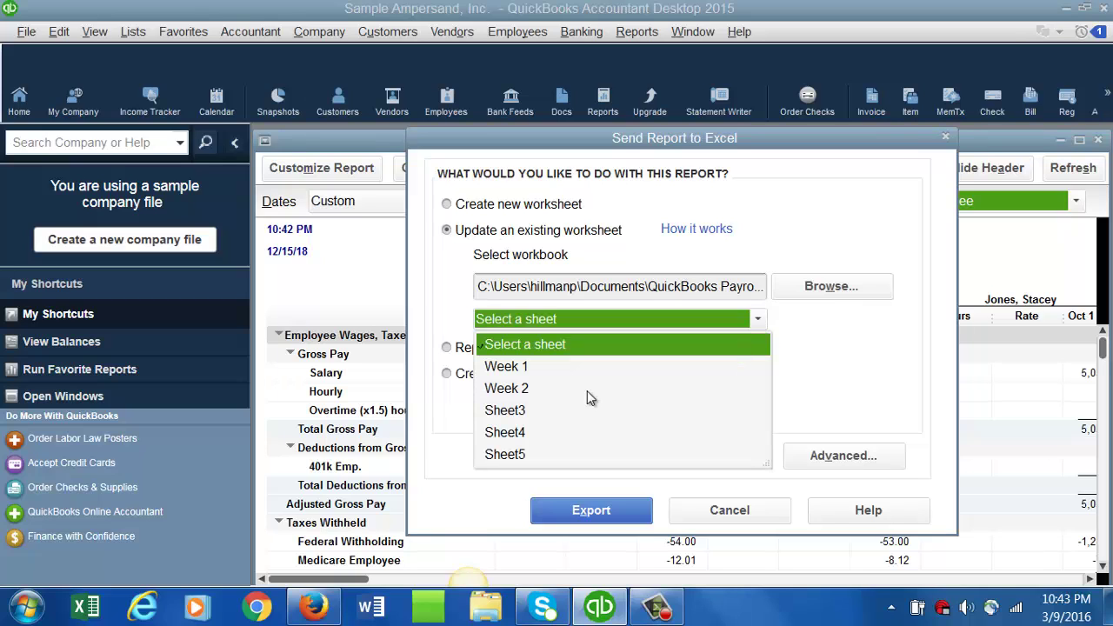
click(508, 370)
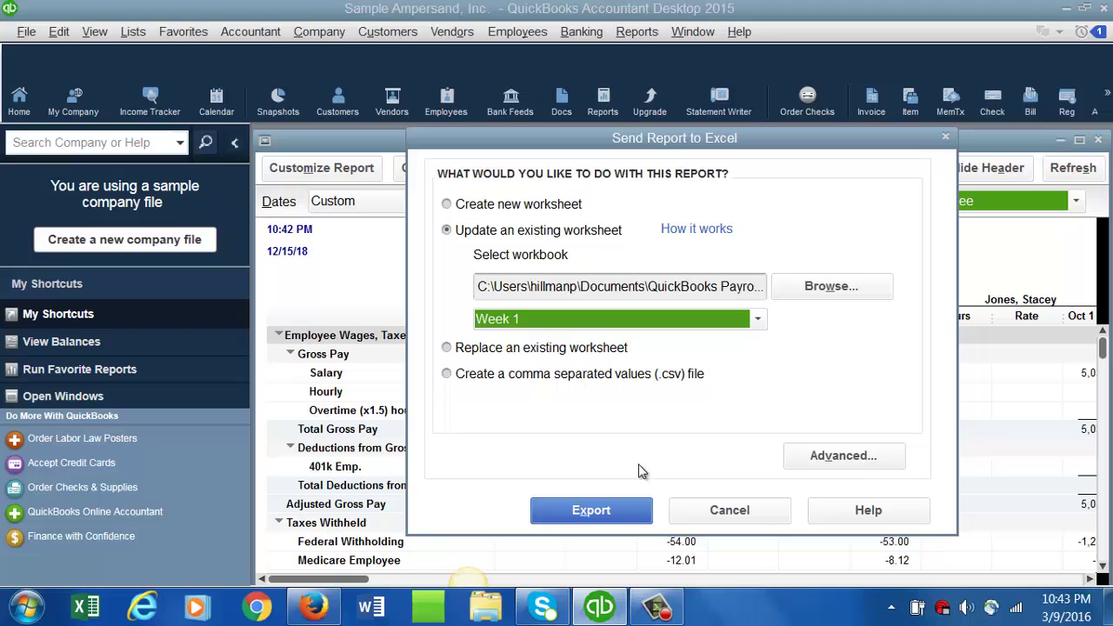
click(599, 512)
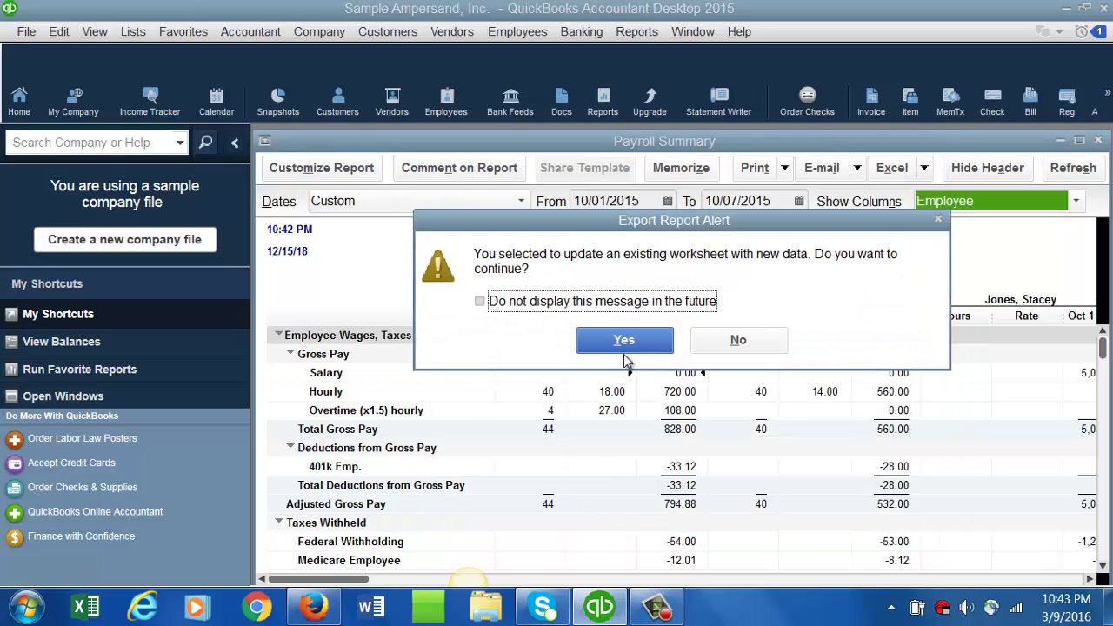
click(623, 343)
click(624, 342)
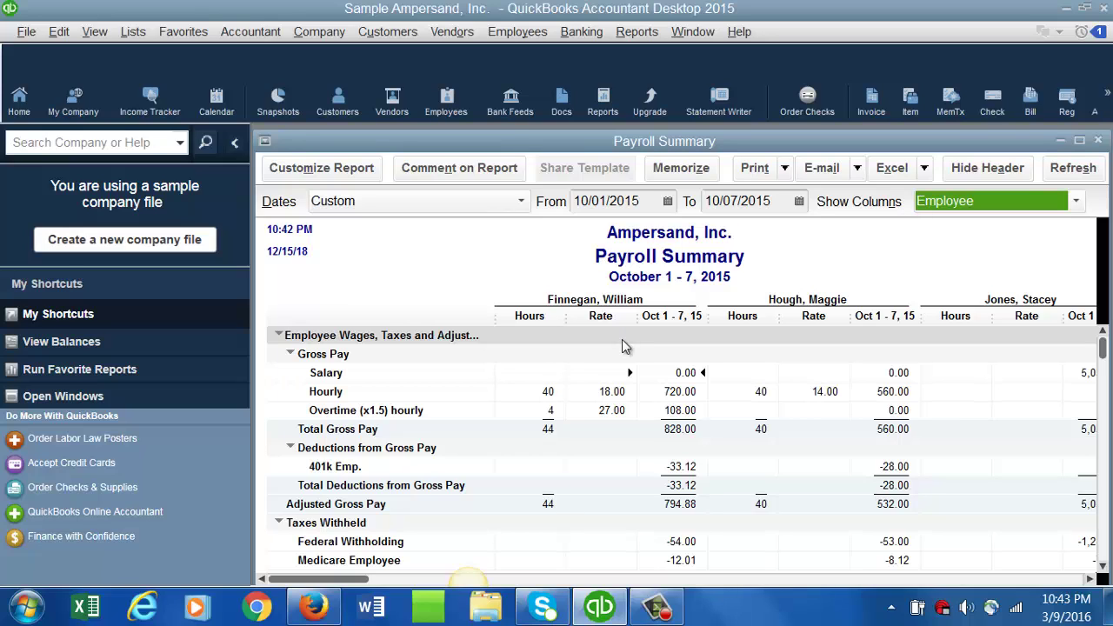
Save the updated QuickBooks Payroll Reports workbook in Excel and close it
click(79, 613)
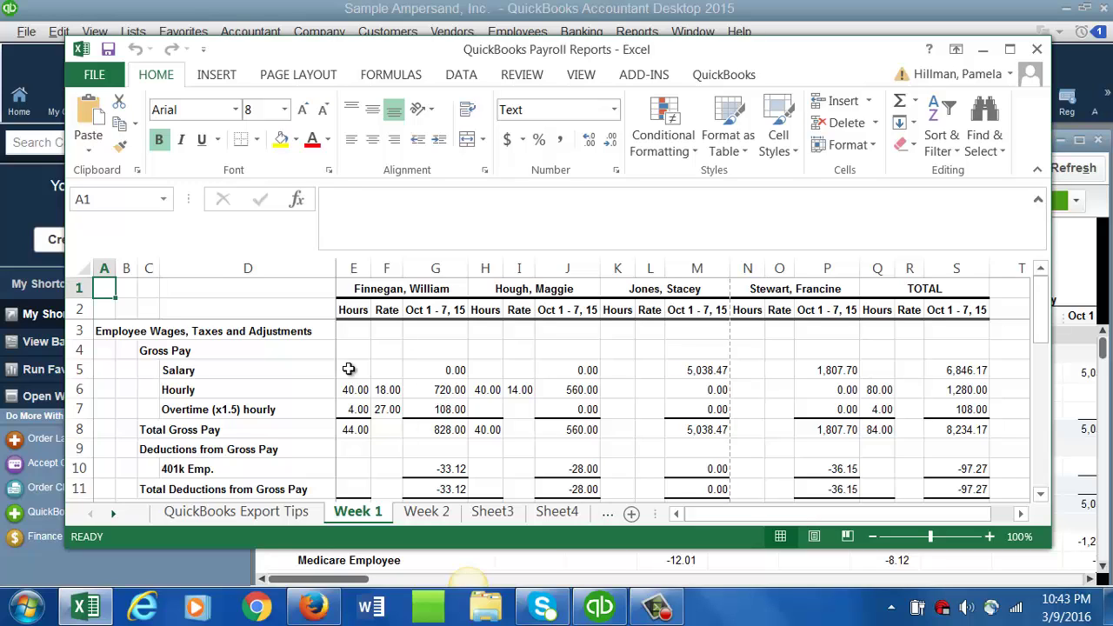
click(108, 49)
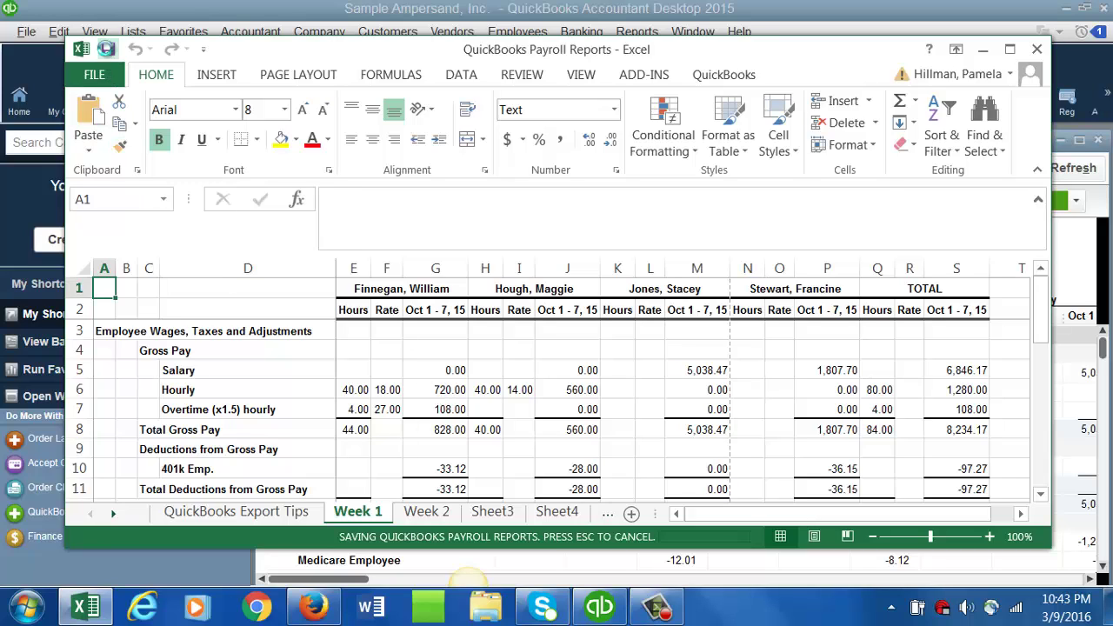
click(1037, 49)
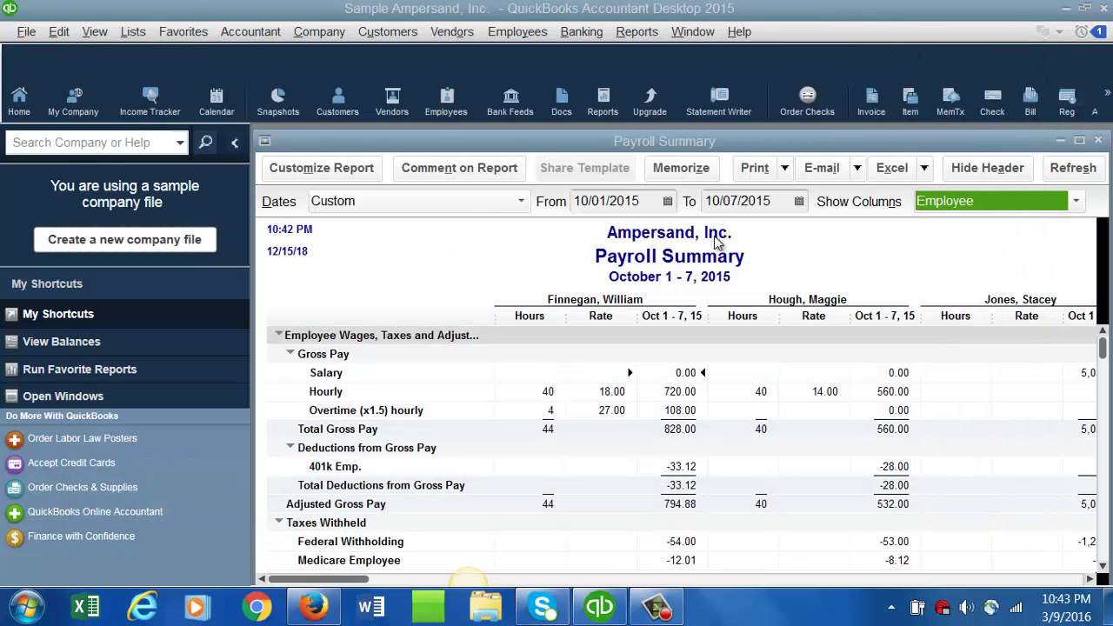
Change the report range to 10/08/2015 through 10/15/2015 and refresh it
click(607, 200)
key(BackSpace)
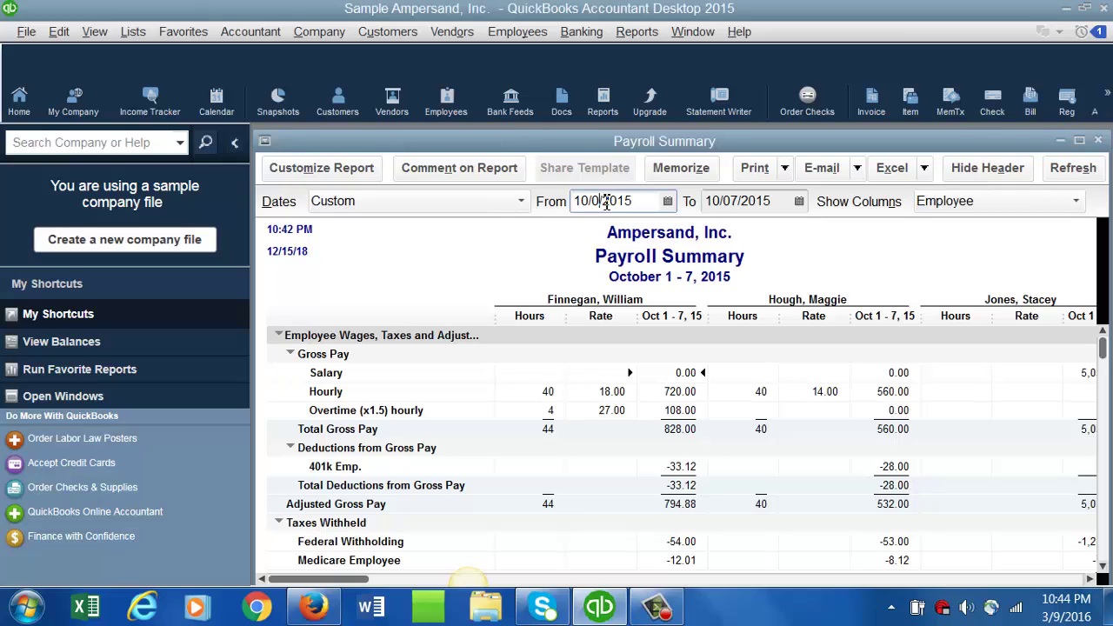
text(8)
click(738, 201)
key(BackSpace)
key(BackSpace)
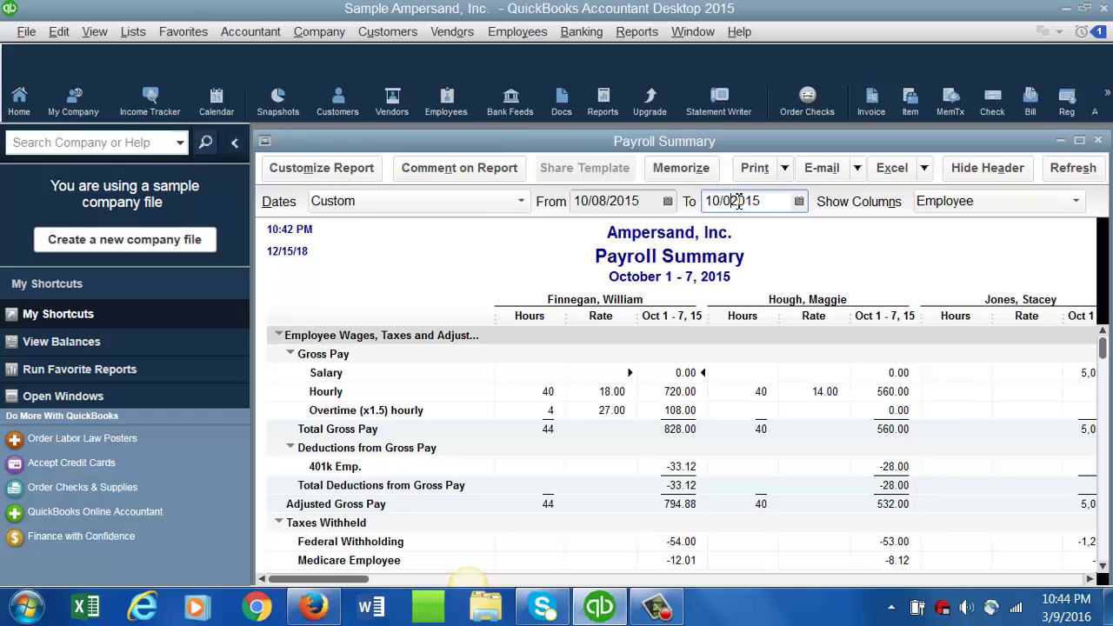
key(BackSpace)
text(1)
text(5)
text(/)
key(Tab)
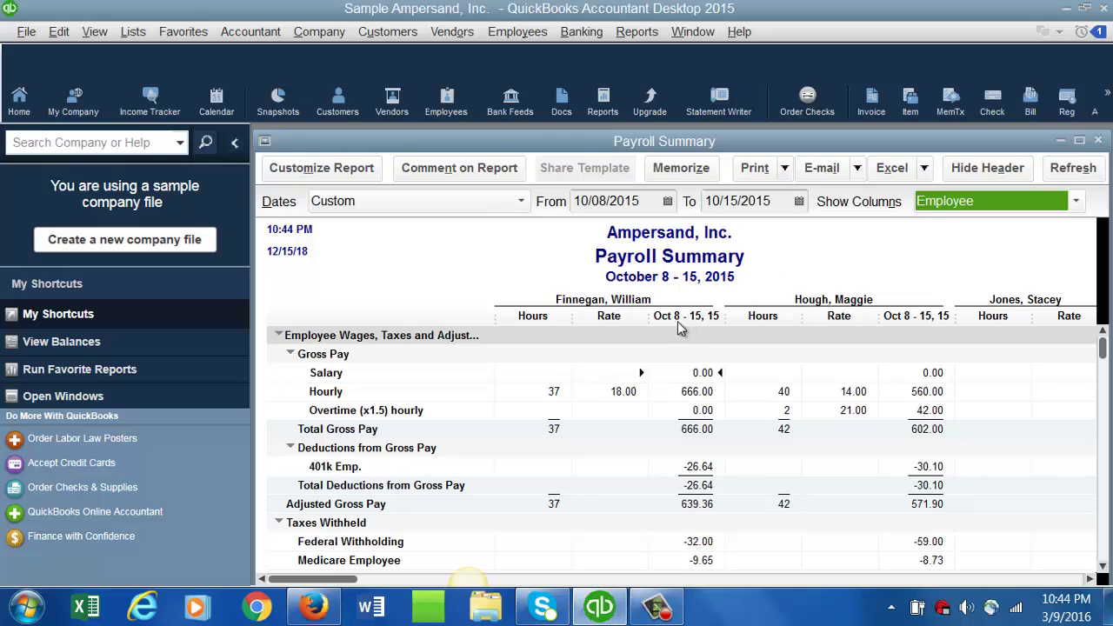
Target the Excel export at the existing QuickBooks Payroll Reports workbook
click(924, 170)
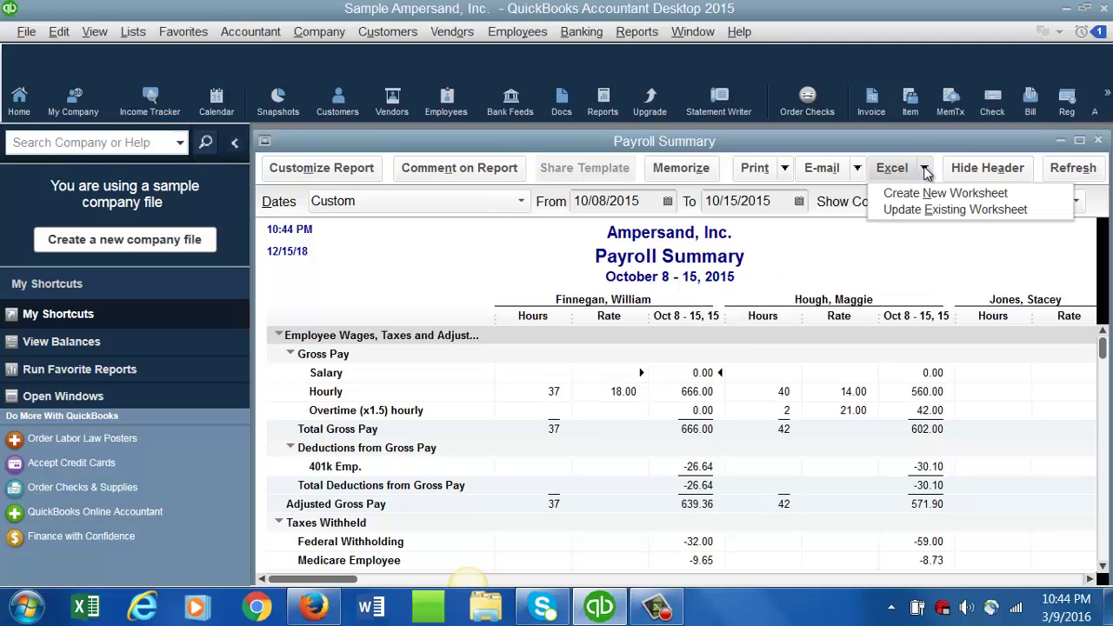
click(923, 212)
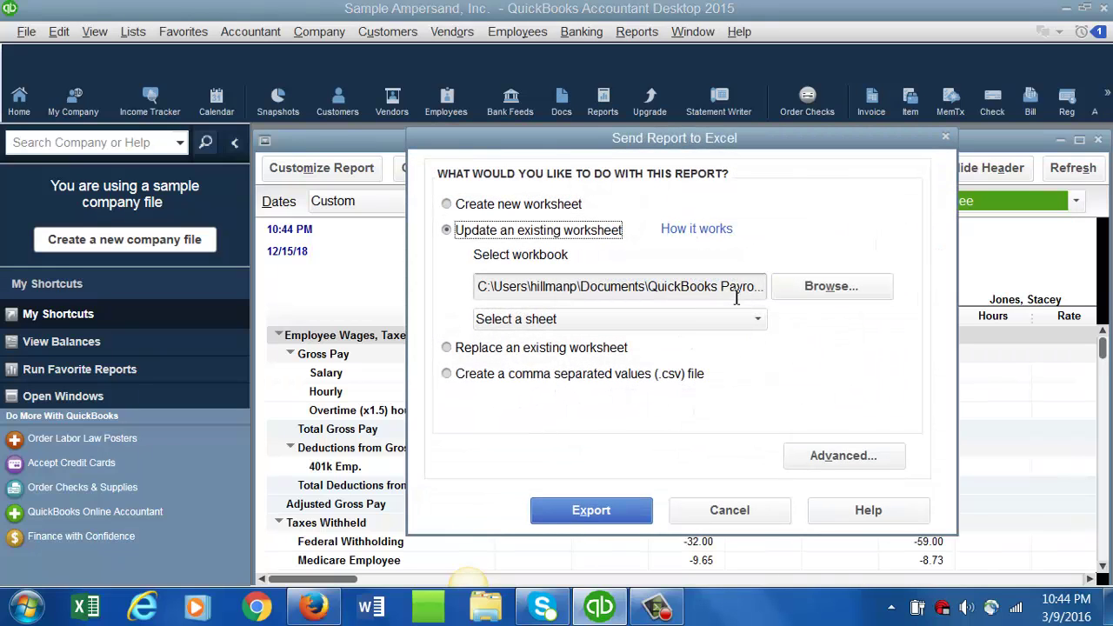
click(817, 288)
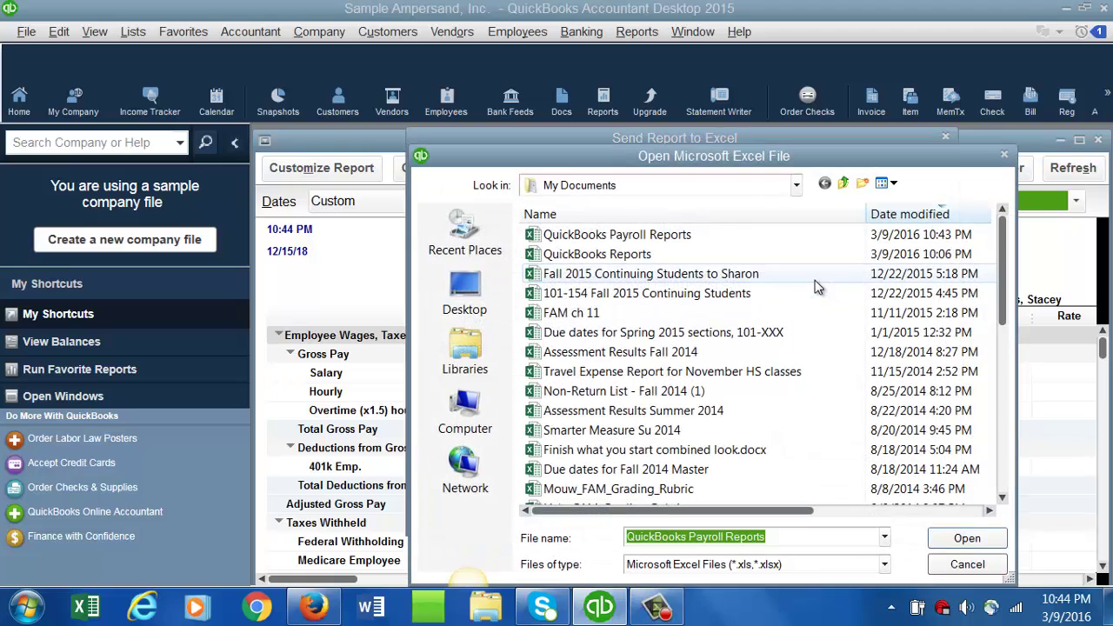
click(656, 235)
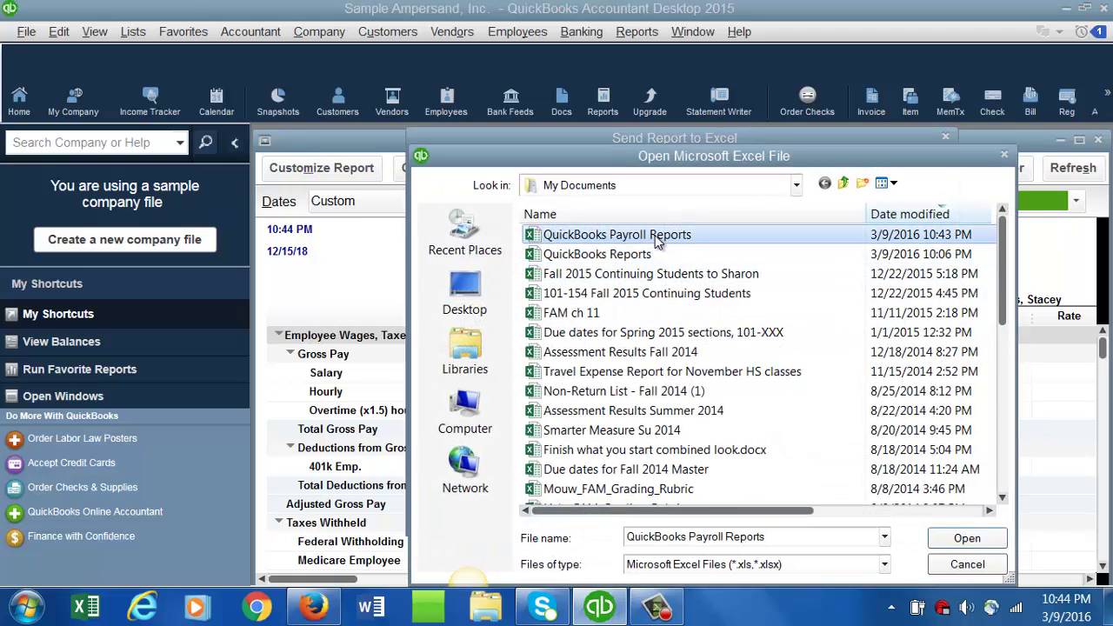
click(957, 540)
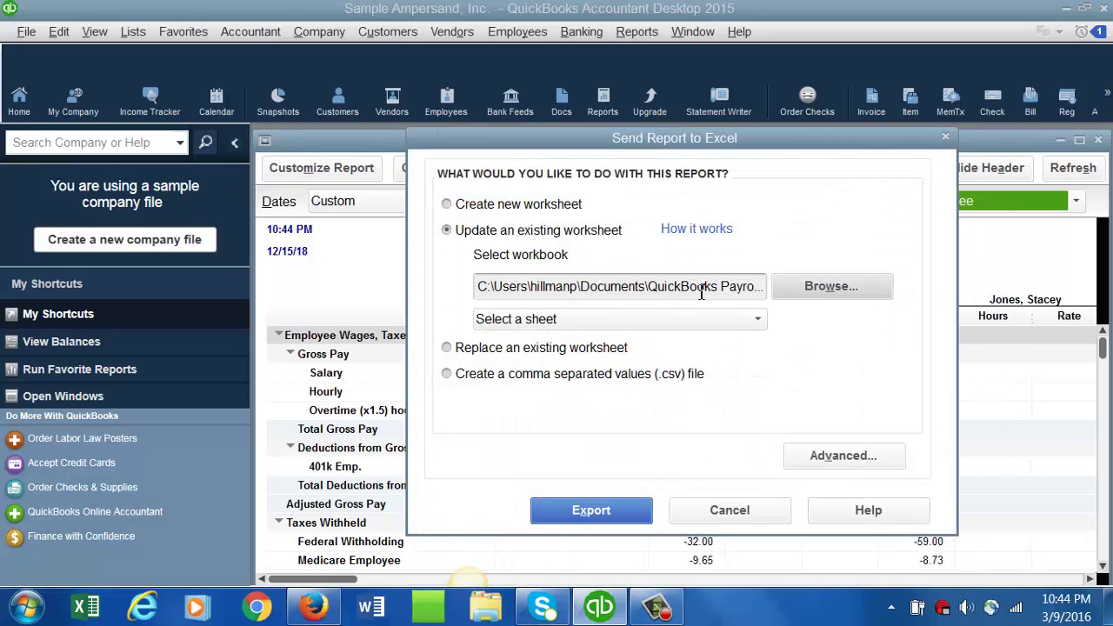
Export the October 8–15 report into the Week 2 sheet, confirming the overwrite
click(759, 320)
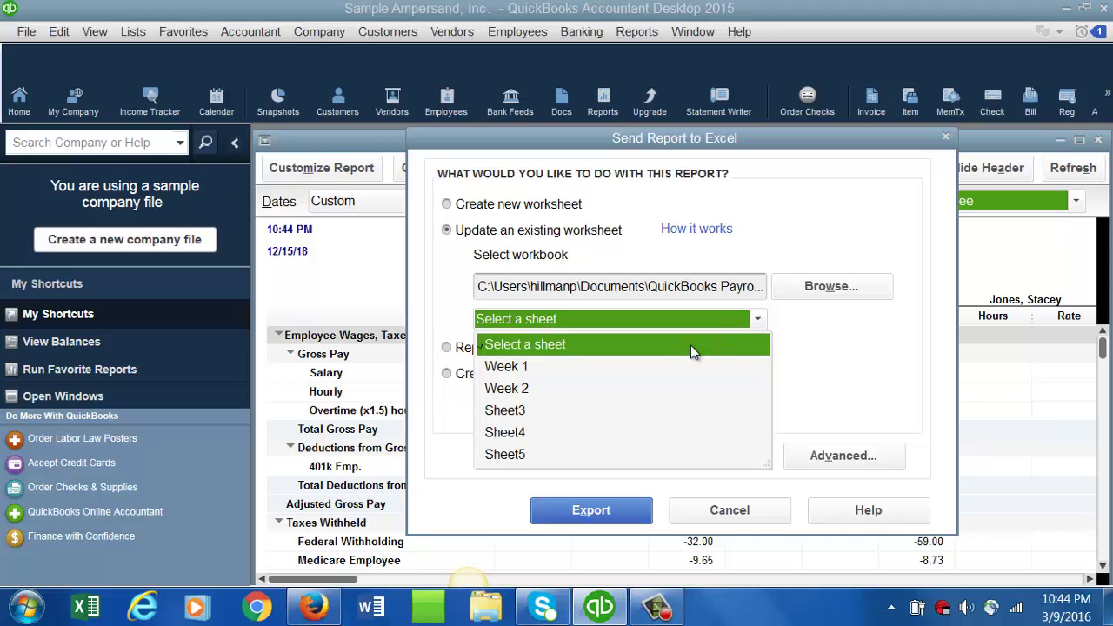
click(519, 389)
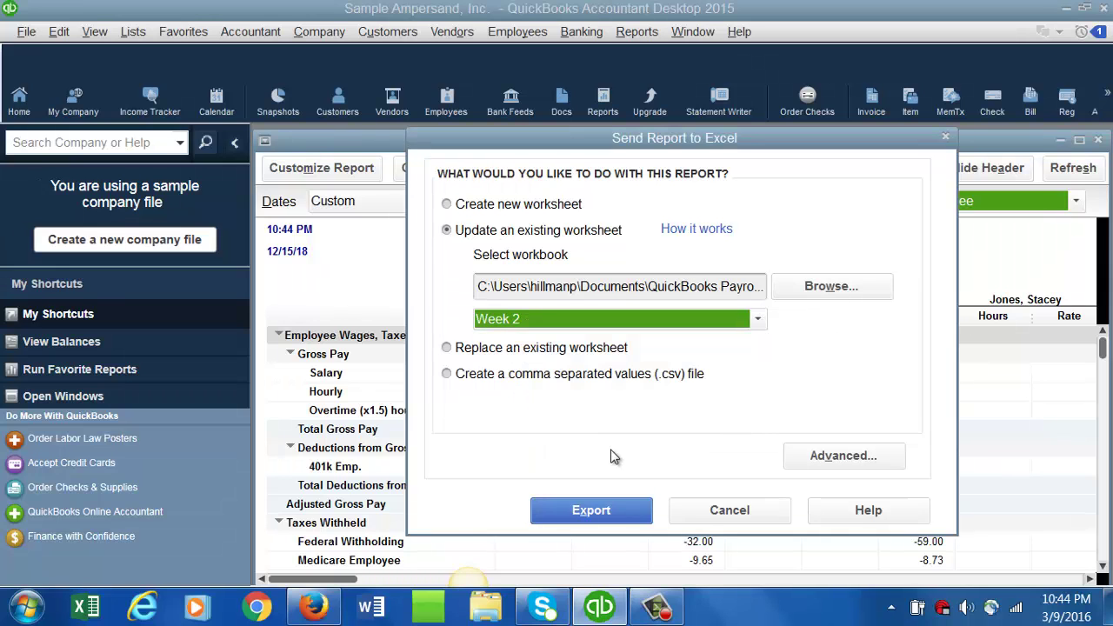
click(592, 511)
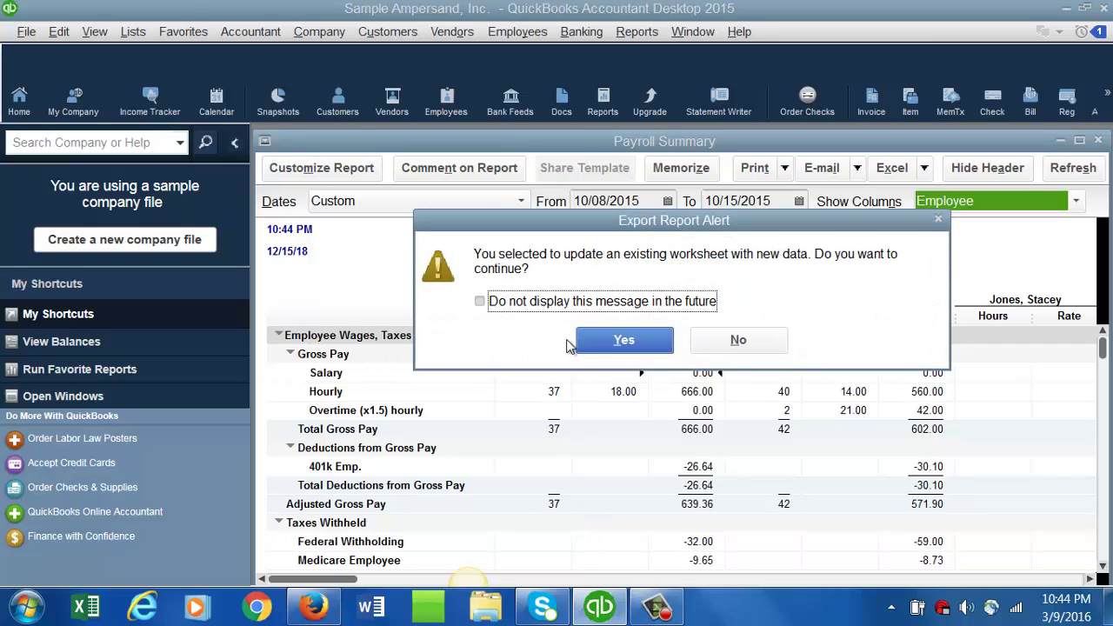
click(610, 340)
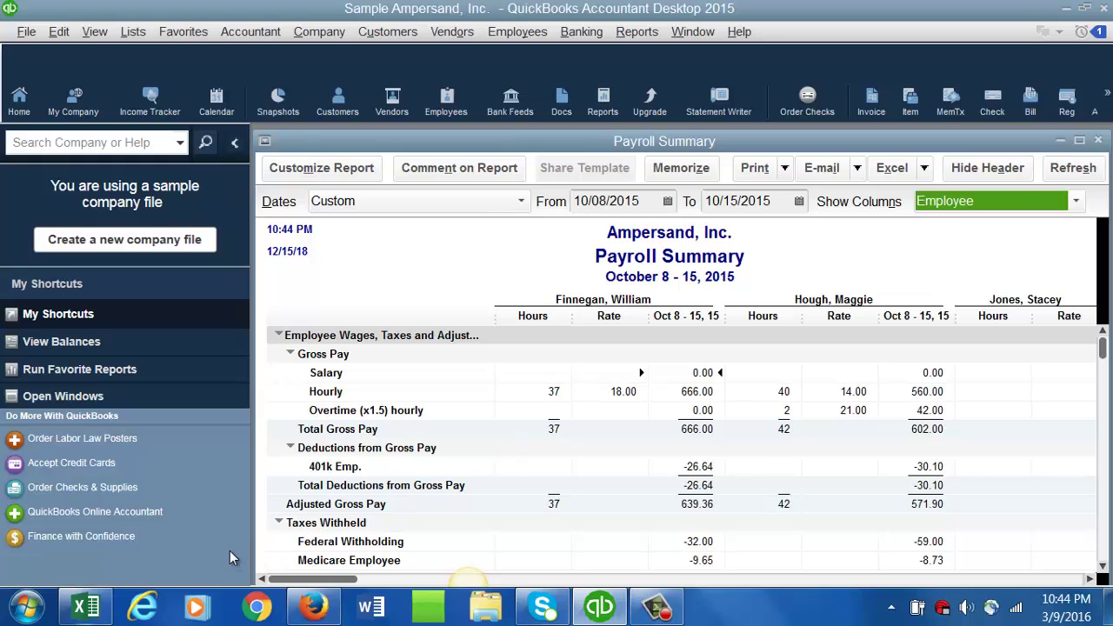
click(84, 607)
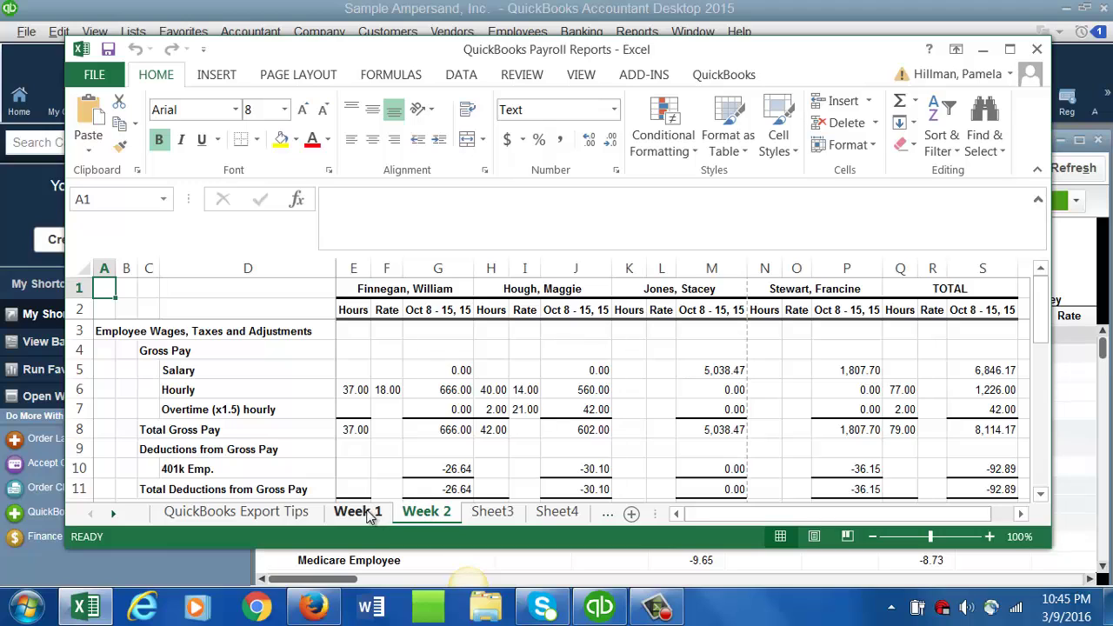
Switch to the Week 1 sheet and save the workbook
click(370, 513)
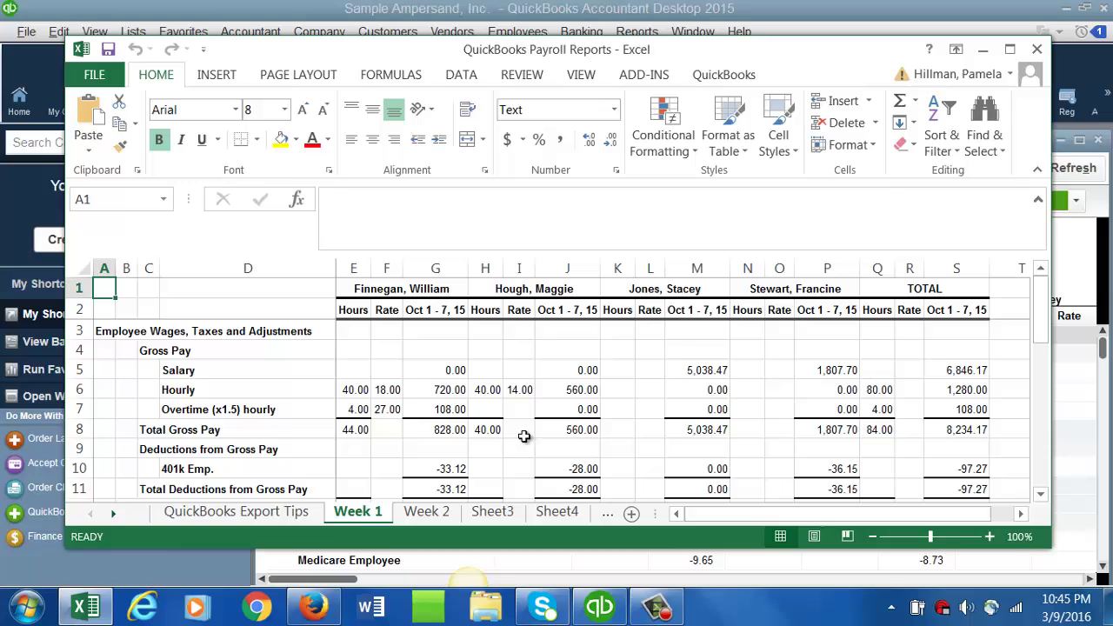
click(108, 51)
click(1036, 48)
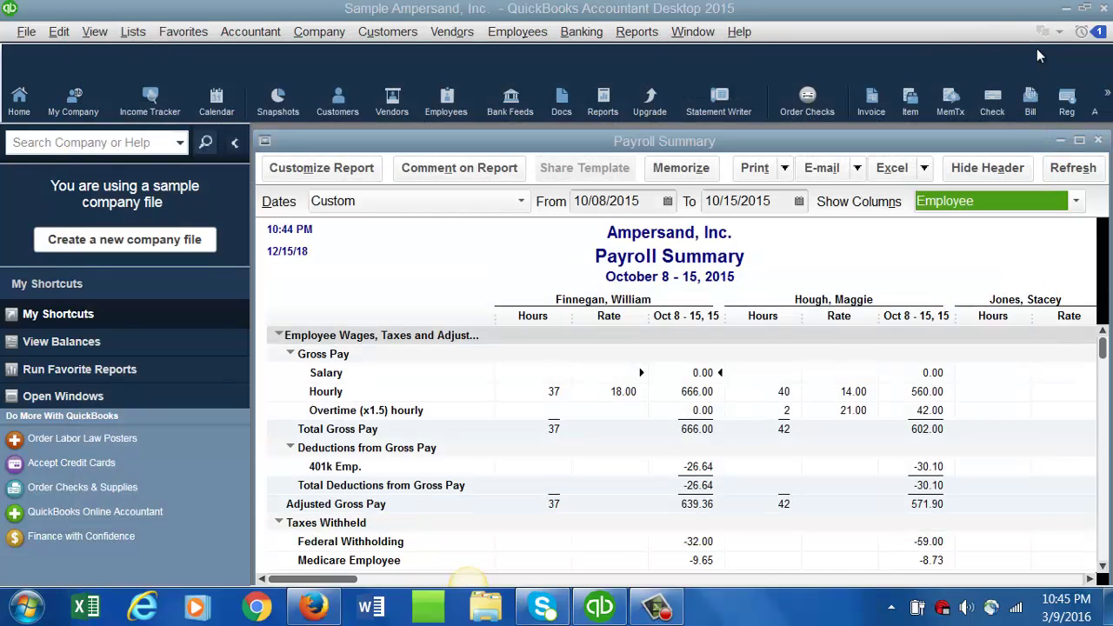